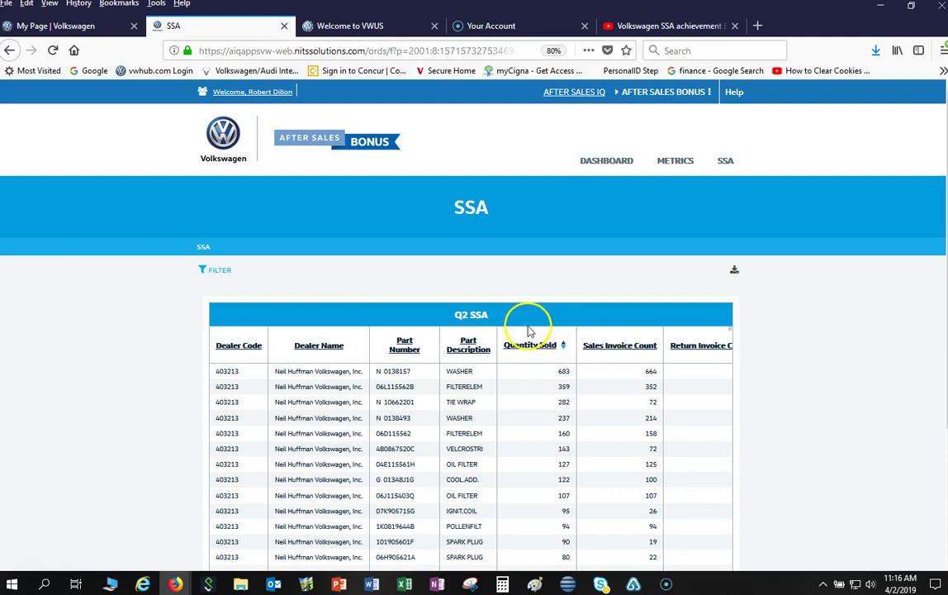
Step: Check the additional SSA part numbers required to stock in the Snipping Tool capture, and switch to the SSA workbook in Excel
mouse_move(730, 162)
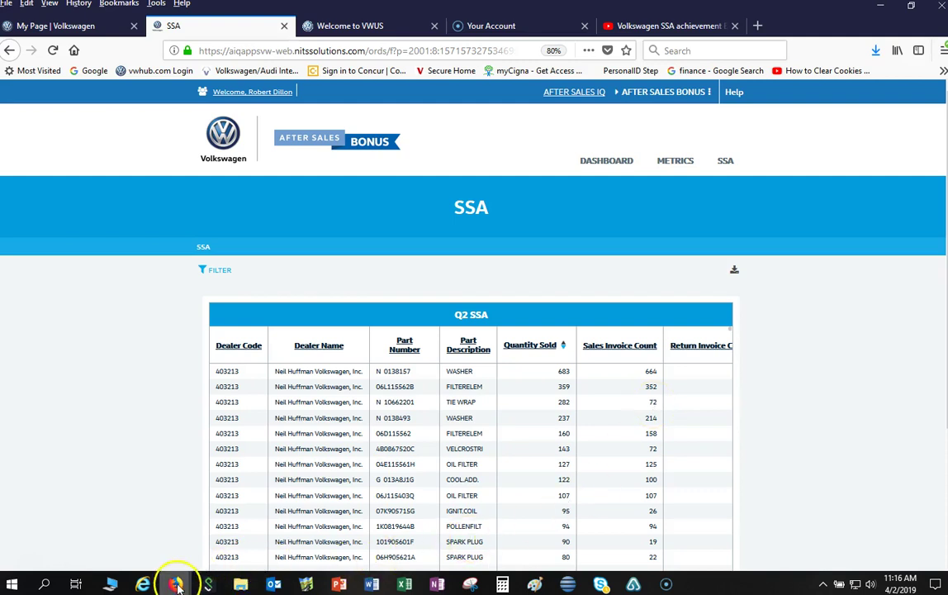
click(472, 584)
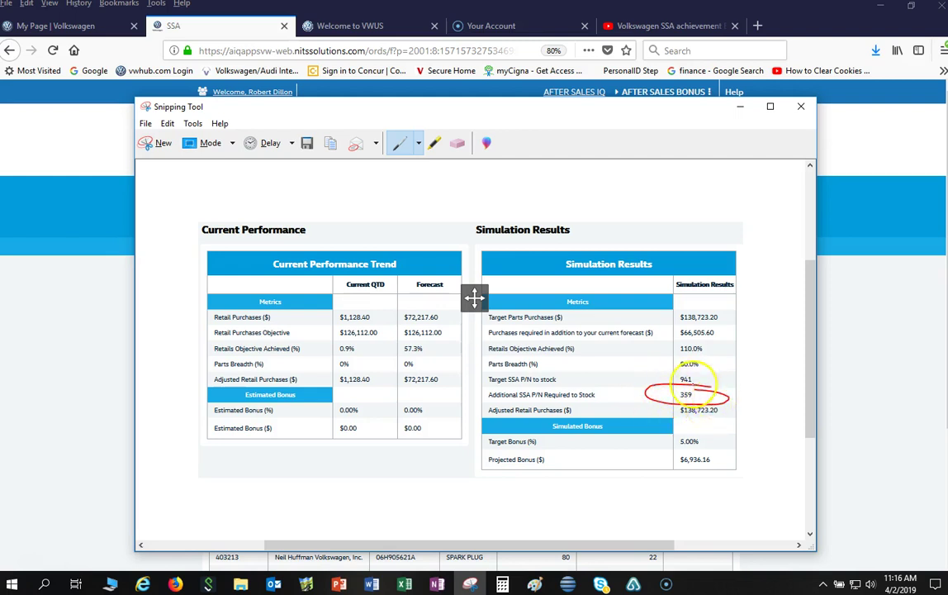
click(404, 584)
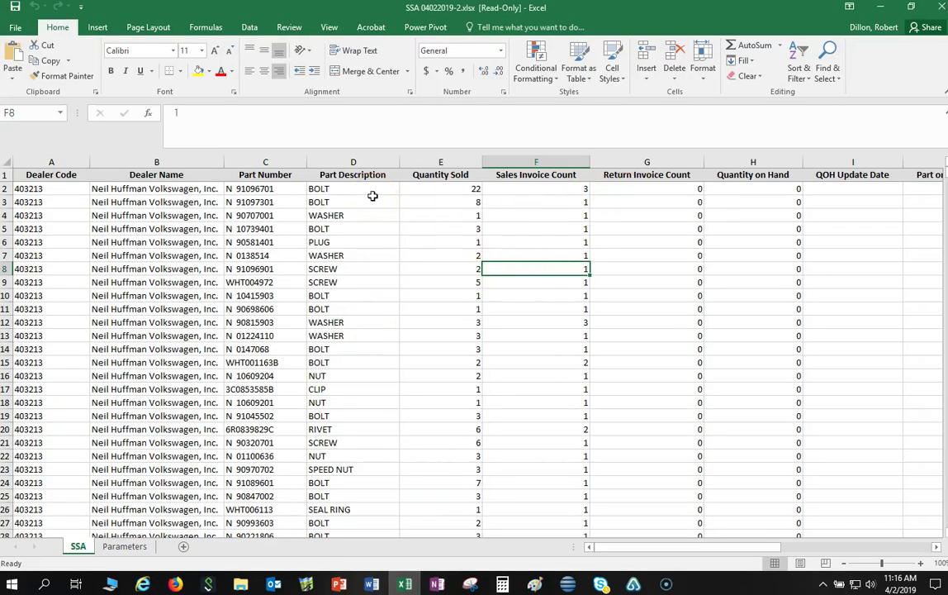
Step: Add filters to the header row of the SSA sheet
click(7, 174)
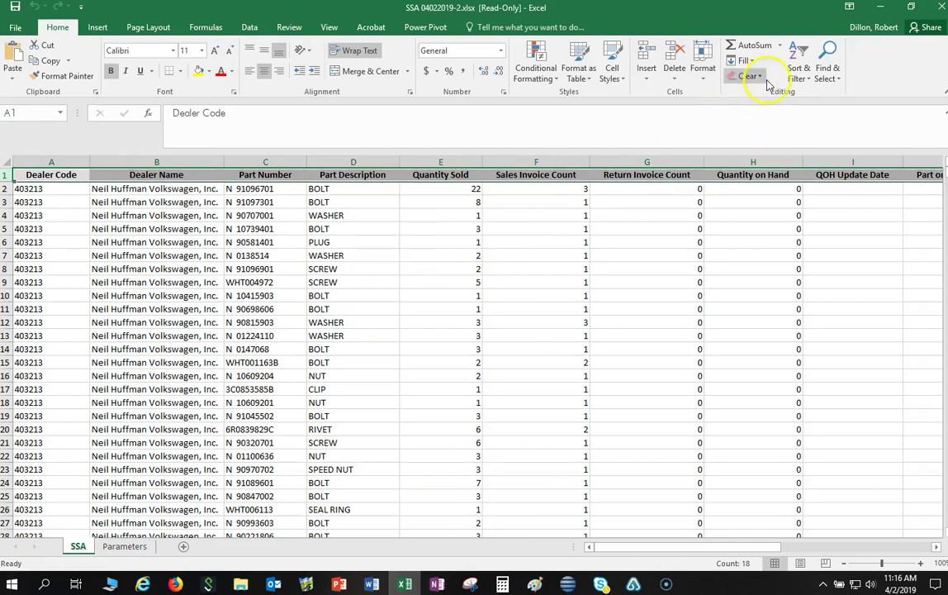
click(798, 68)
click(824, 144)
scroll(825, 144, right, 5)
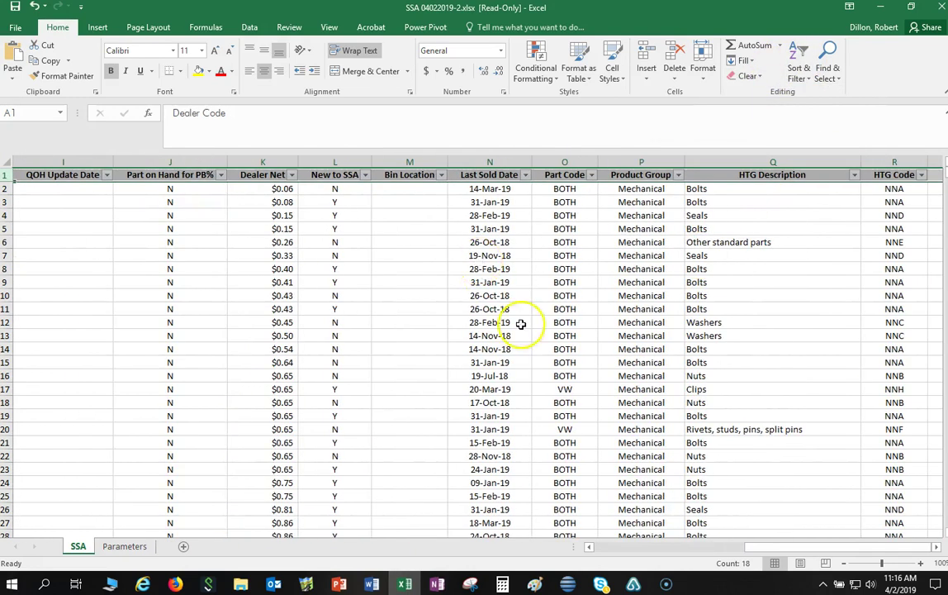
drag(795, 547, 648, 553)
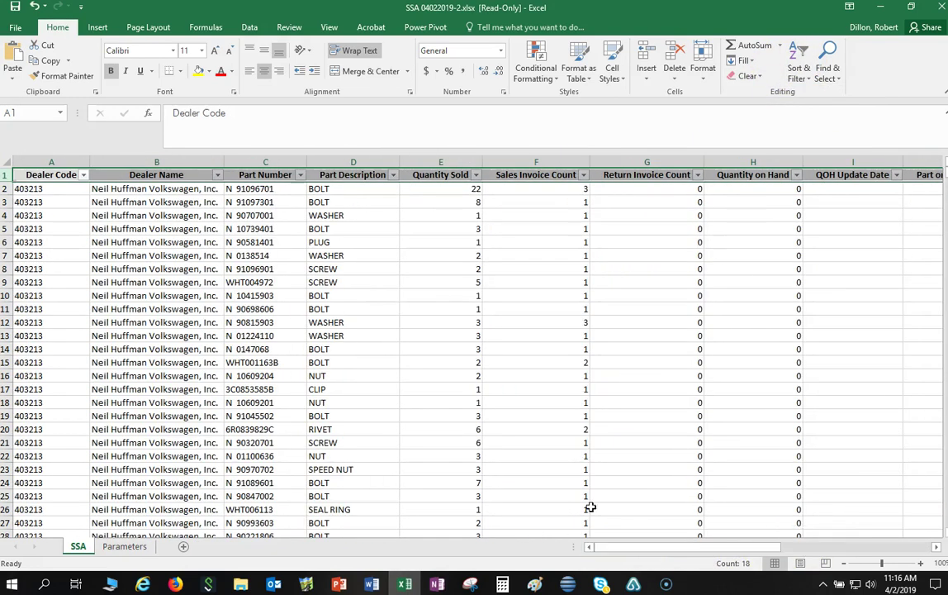
Step: Sort the parts by Quantity Sold from largest to smallest and filter Quantity on Hand to show only 0
click(476, 175)
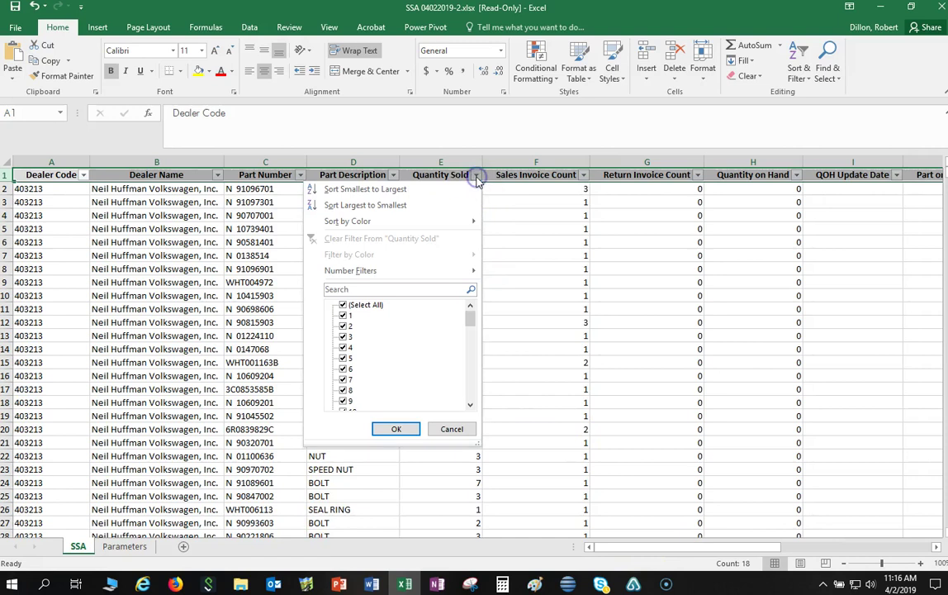
click(365, 206)
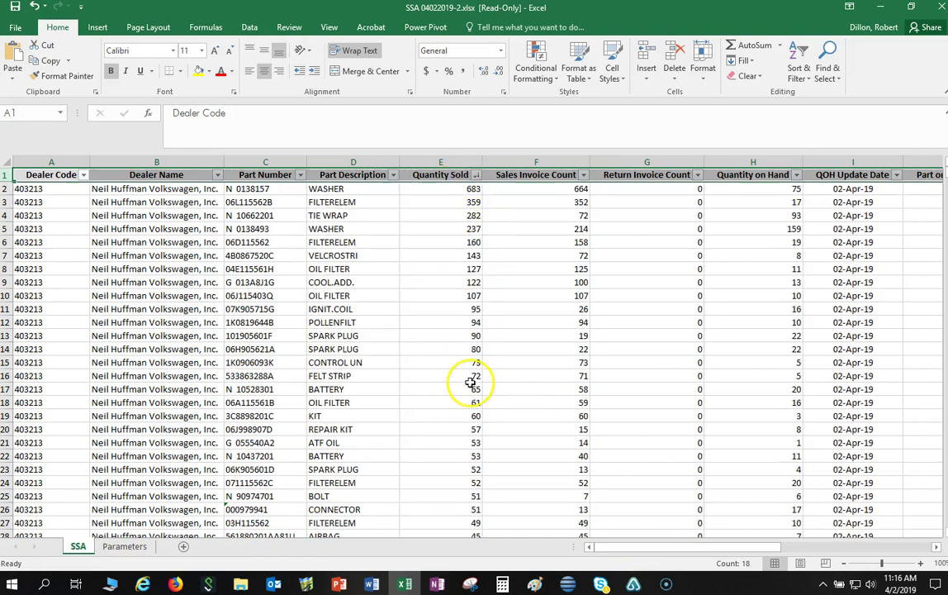
click(797, 177)
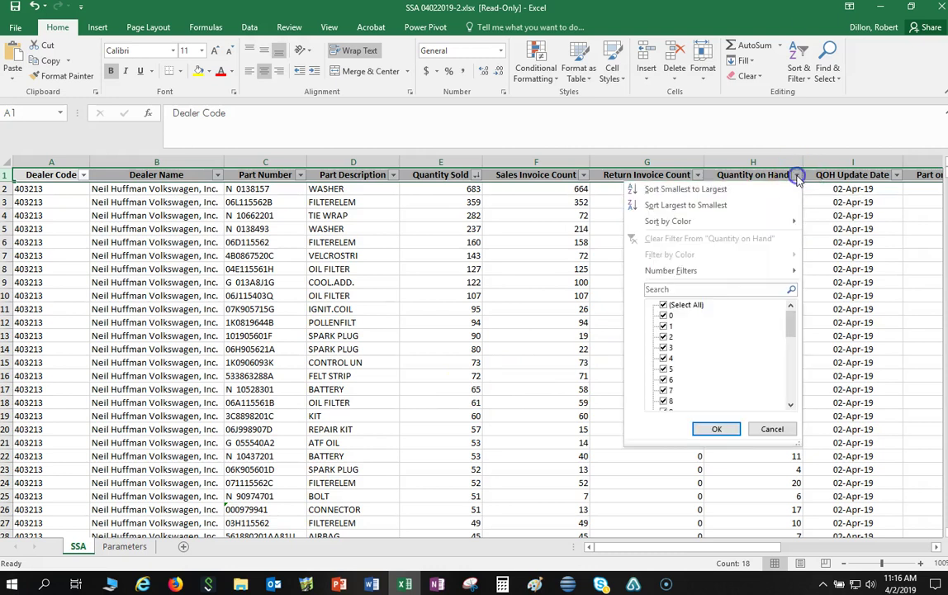
click(663, 306)
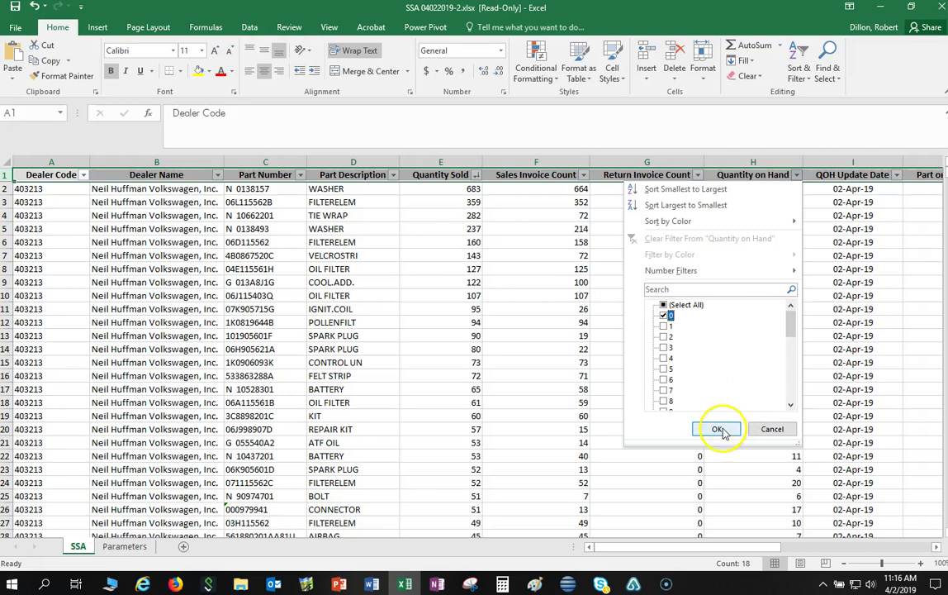
click(718, 429)
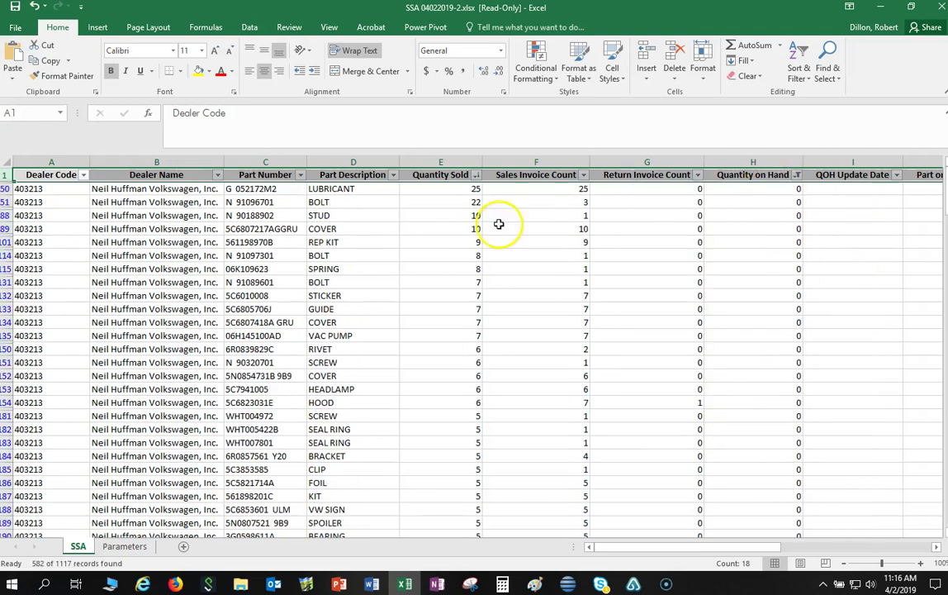
Step: Select all filtered Quantity on Hand cells to count the parts that are not in stock
click(779, 189)
drag(778, 189, 774, 512)
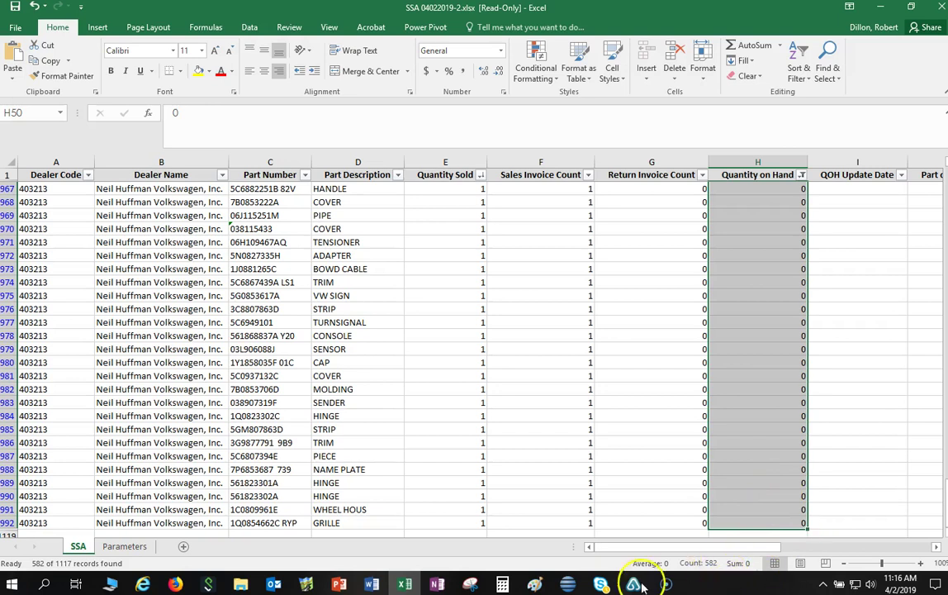
click(503, 585)
click(502, 585)
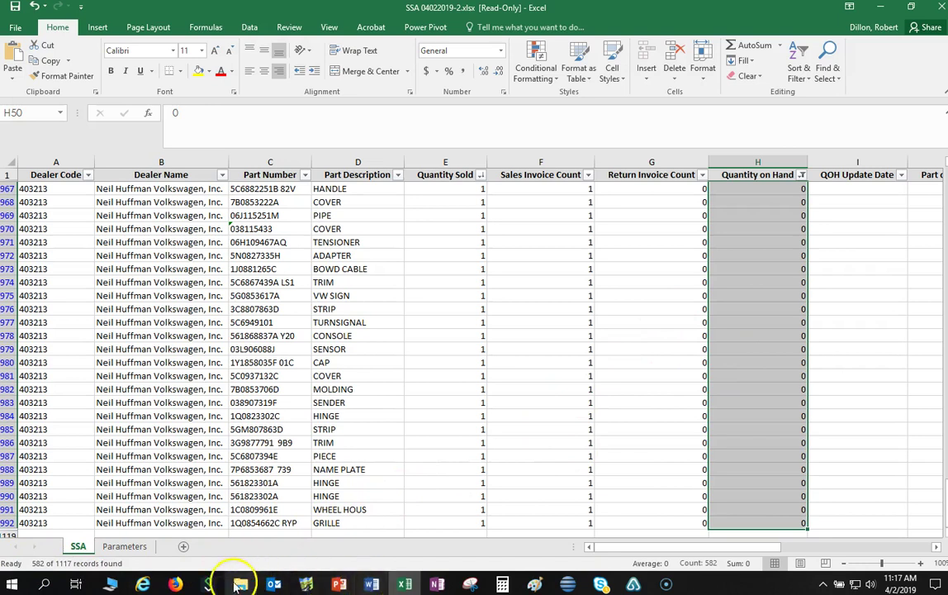
Step: Switch to the SSA page in Firefox and open the Volkswagen SSA achievement video page
mouse_move(178, 584)
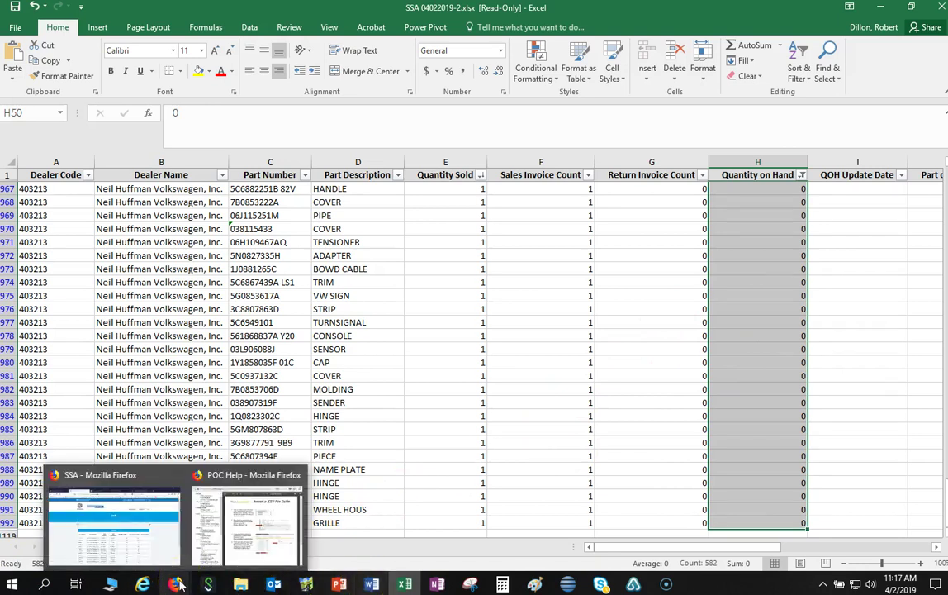
click(153, 472)
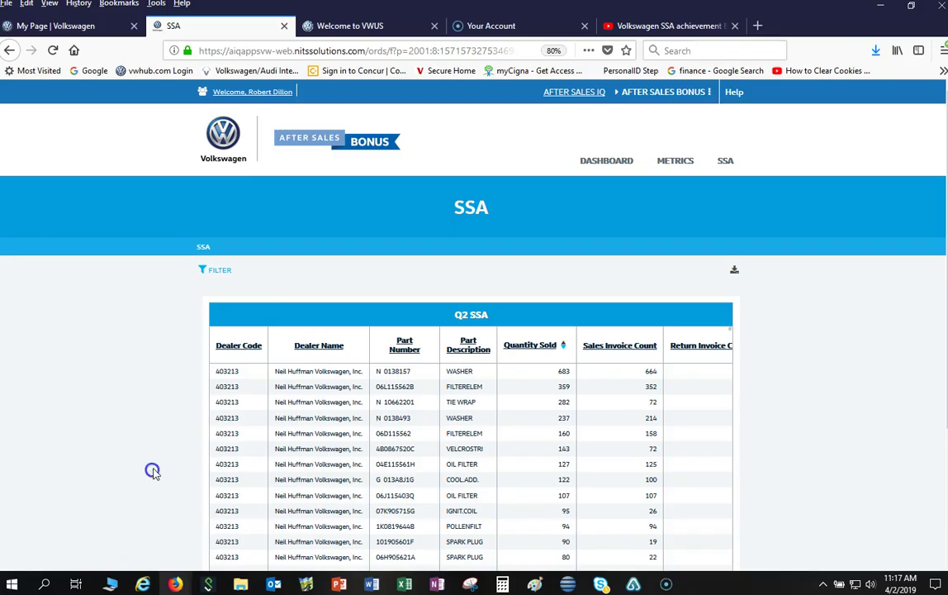
click(671, 23)
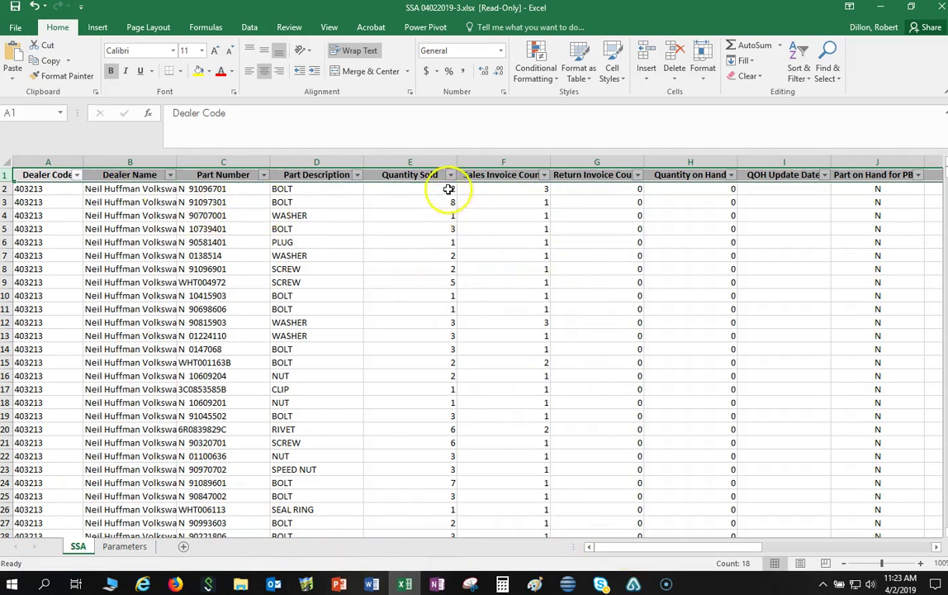
Step: In the SSA 04022019-3 workbook, sort Quantity Sold from largest to smallest and filter Quantity on Hand to 0
click(450, 175)
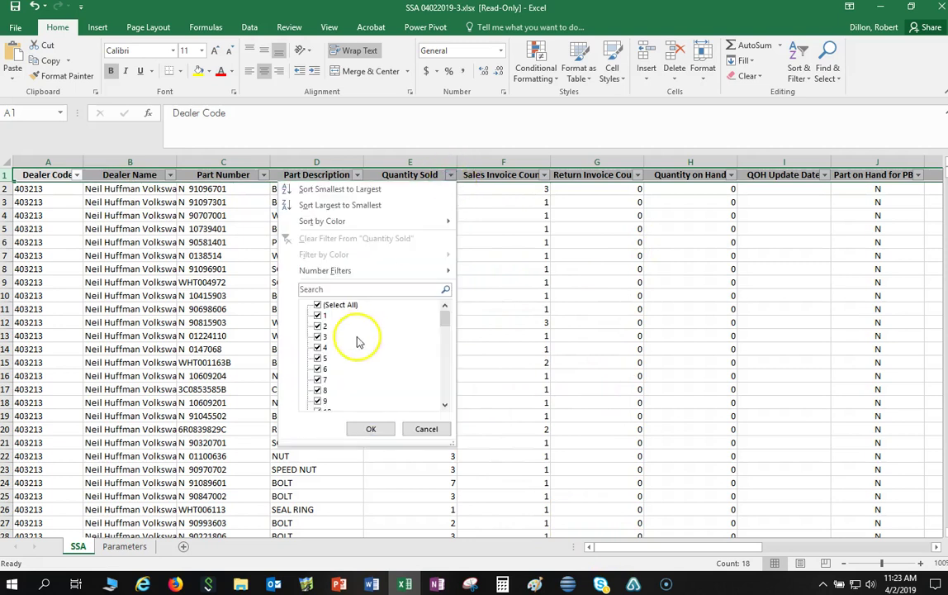
click(341, 207)
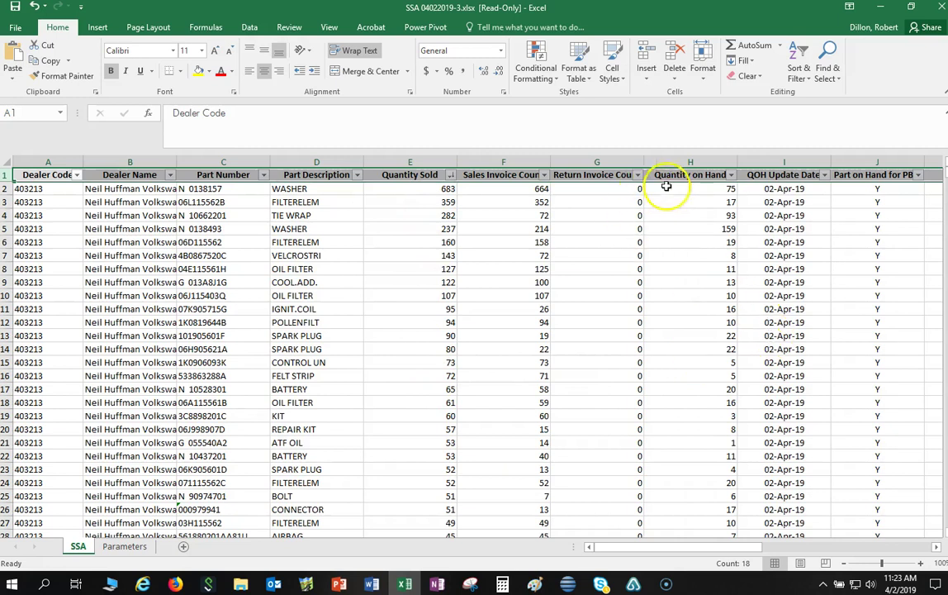
click(731, 176)
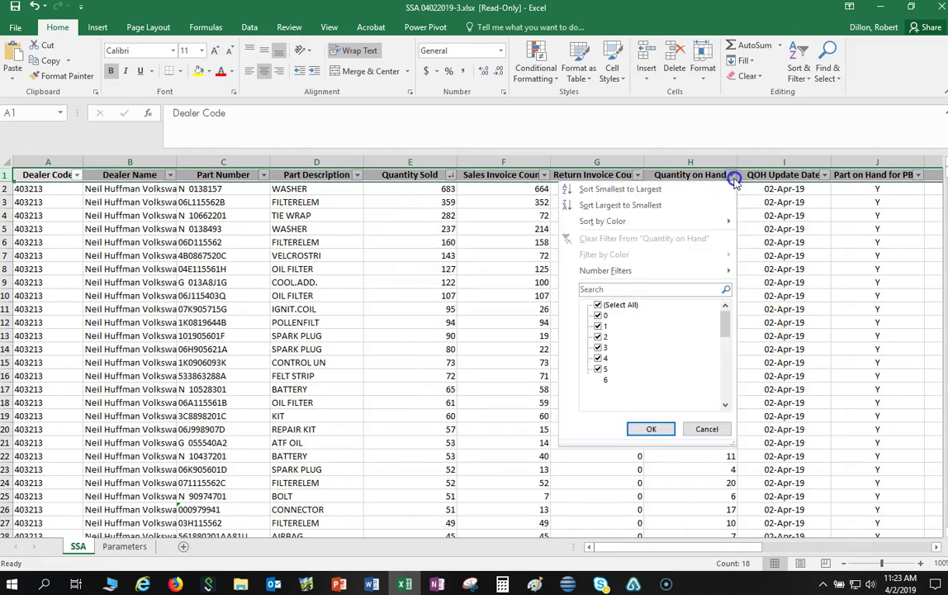
click(598, 305)
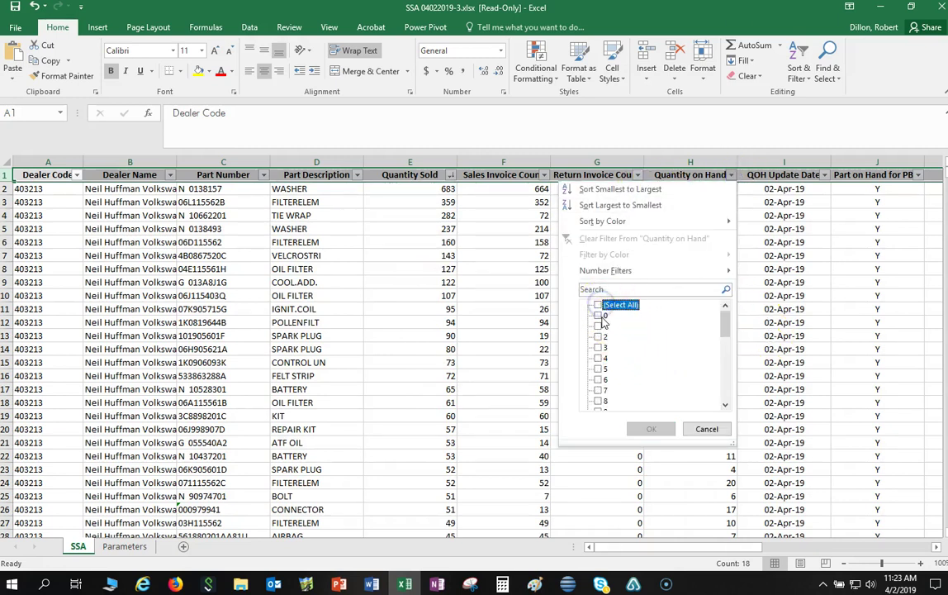
click(601, 317)
click(645, 428)
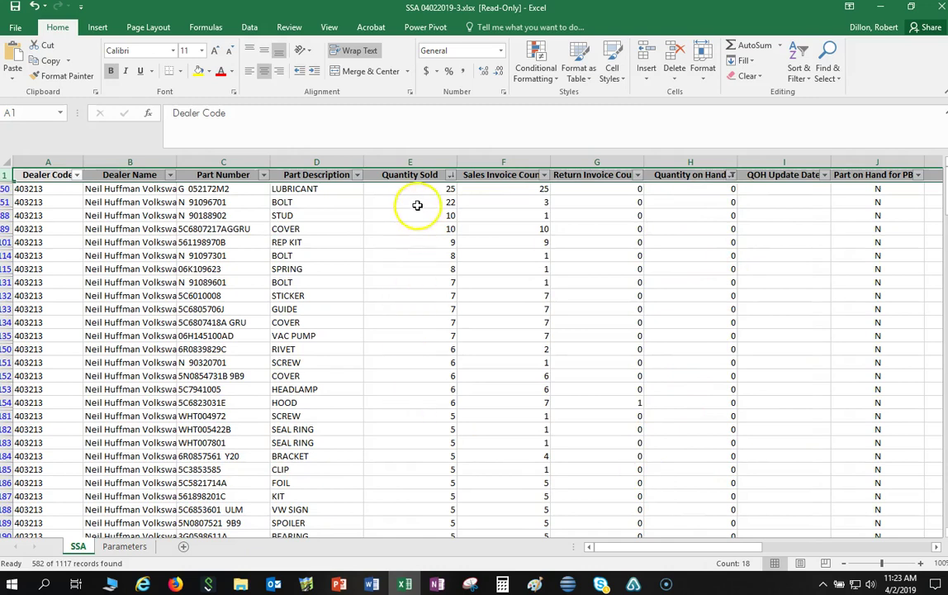
Step: Review the quantities sold of the out-of-stock parts and check the additional part numbers required in the Snipping Tool capture
scroll(426, 362, down, 15)
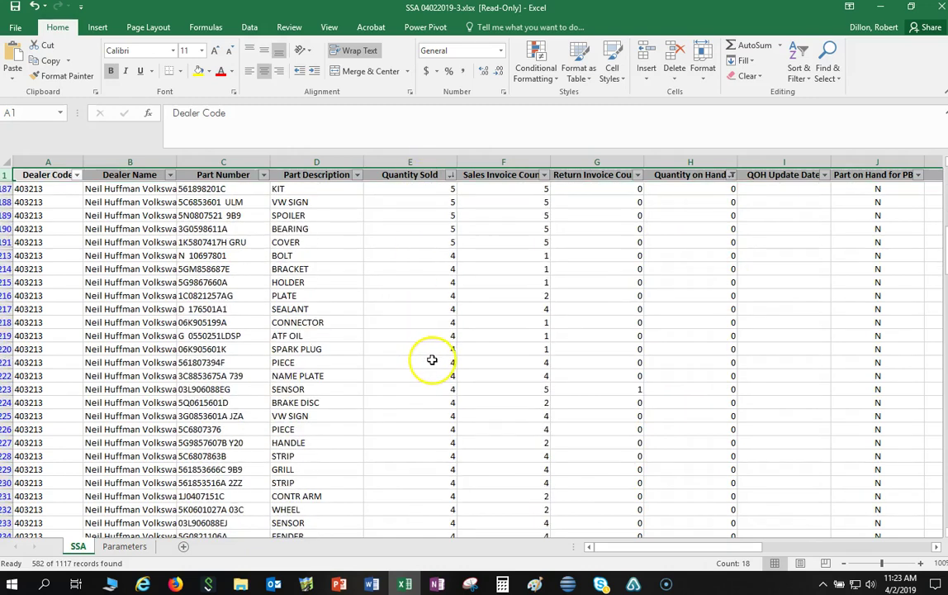
scroll(433, 359, down, 9)
scroll(436, 360, up, 10)
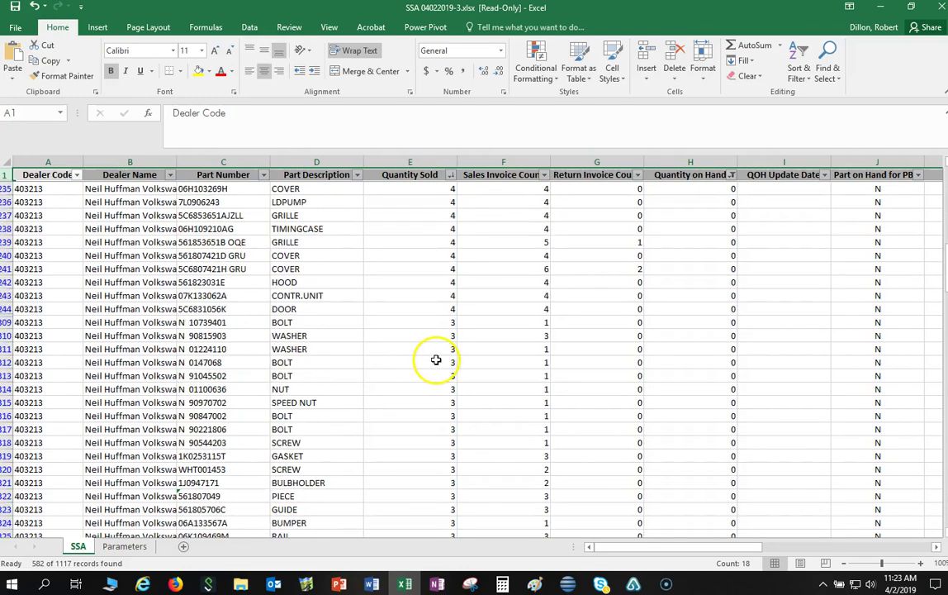
scroll(436, 360, up, 15)
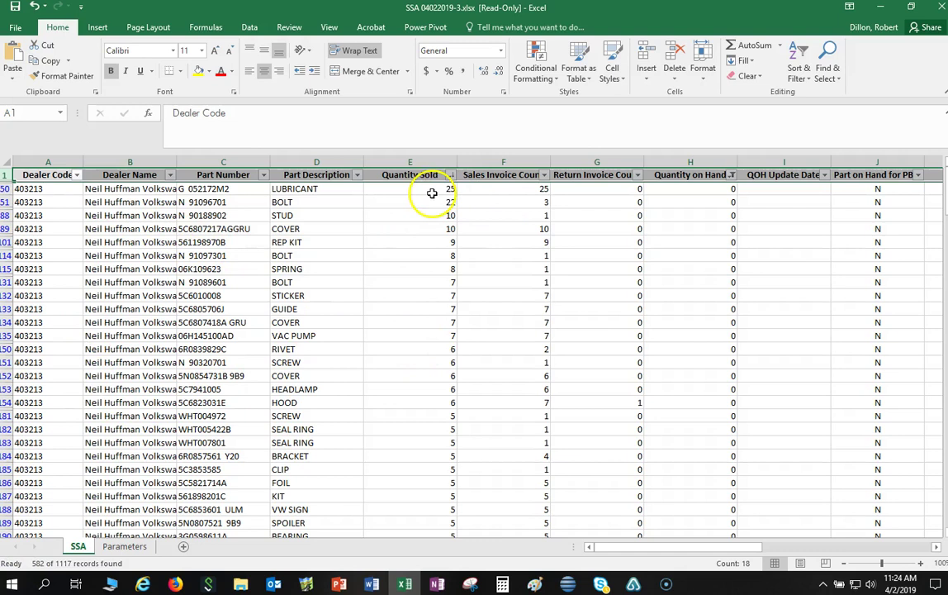
click(469, 584)
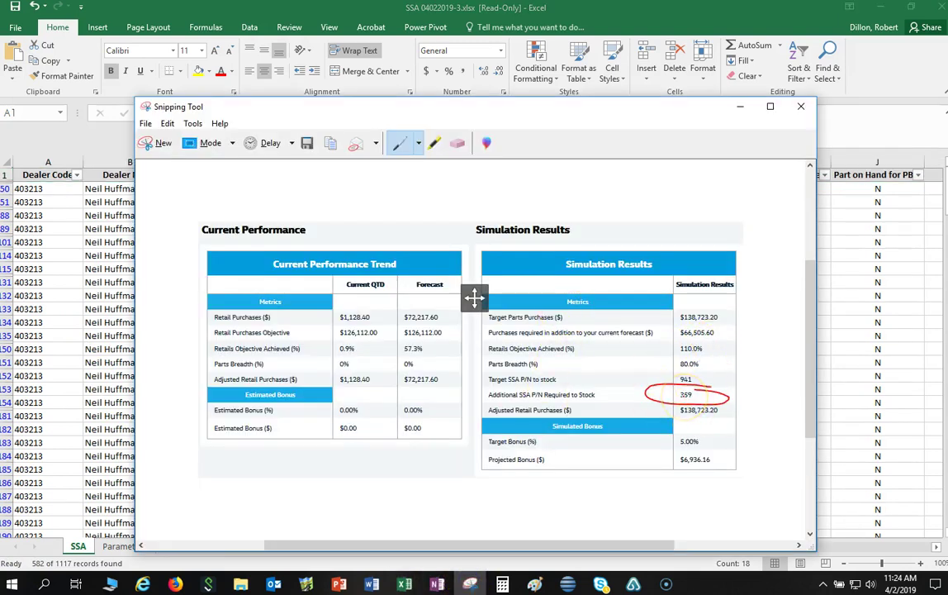
click(742, 106)
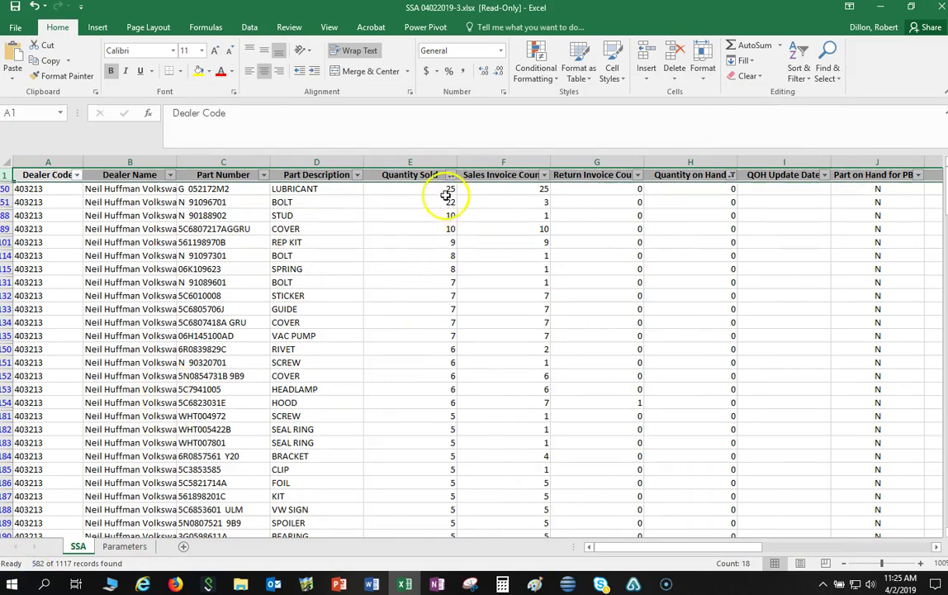
Step: Copy the Dealer Code through Quantity Sold cells for the 359 best-selling parts in the filtered list
drag(446, 195, 436, 526)
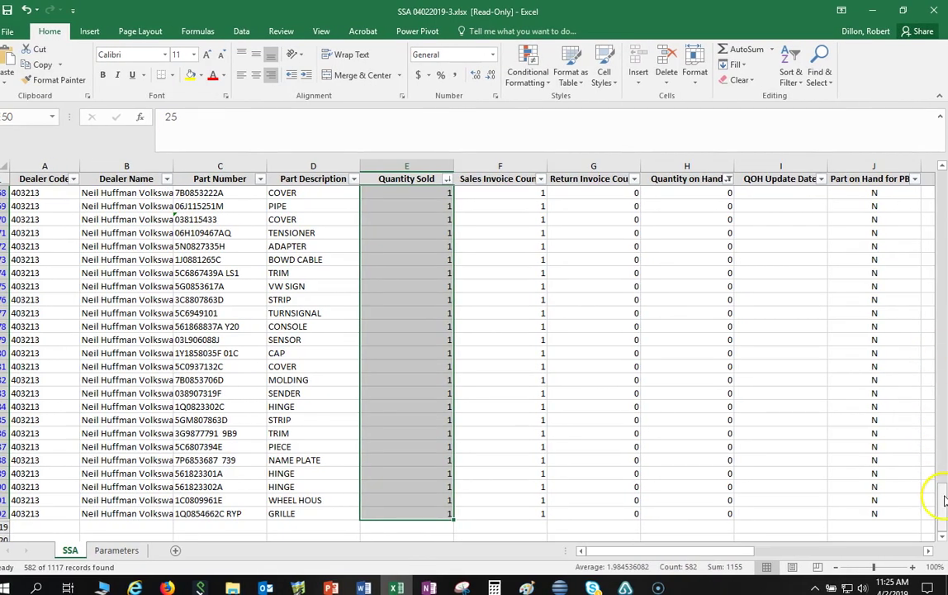
drag(941, 495, 900, 186)
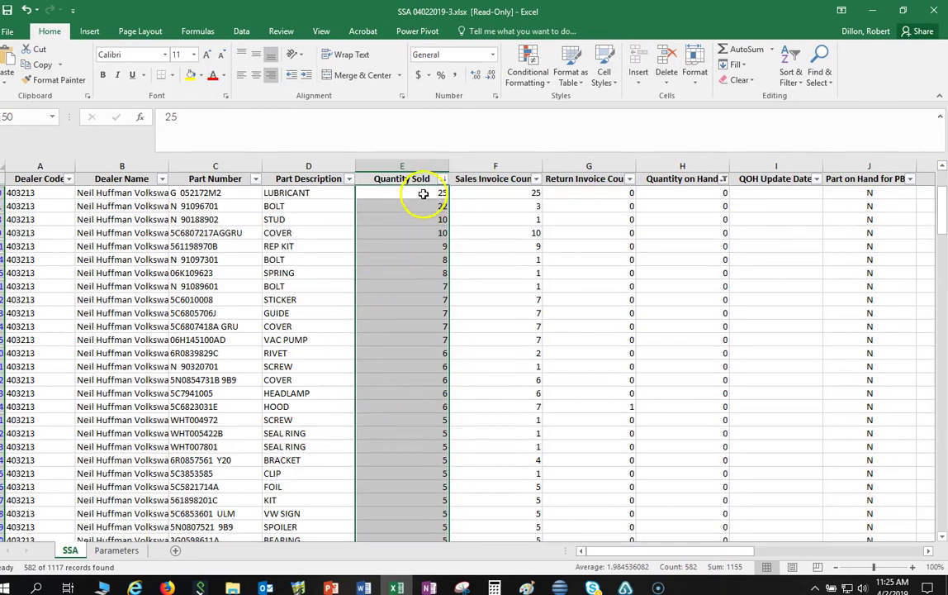
drag(423, 193, 52, 333)
right_click(52, 333)
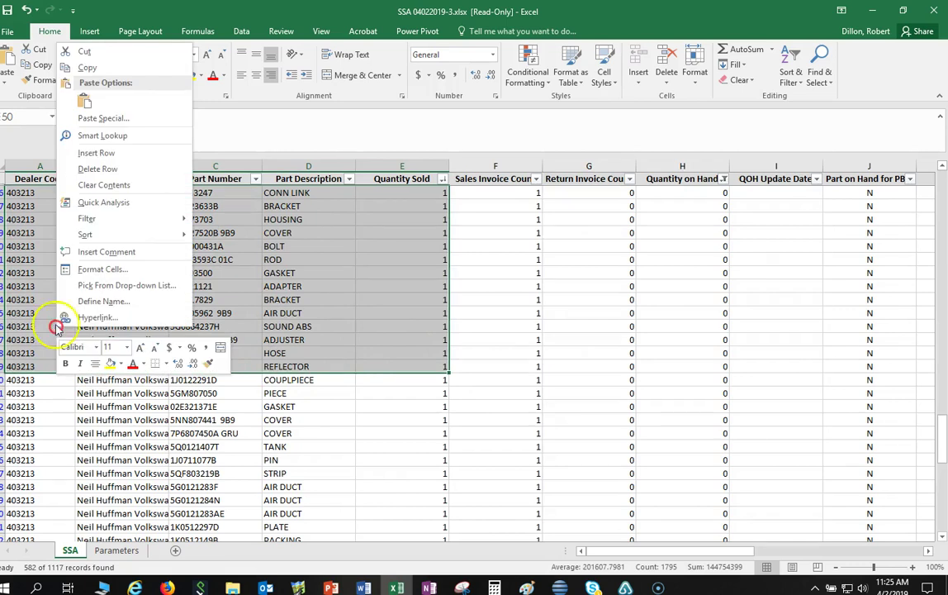
click(88, 67)
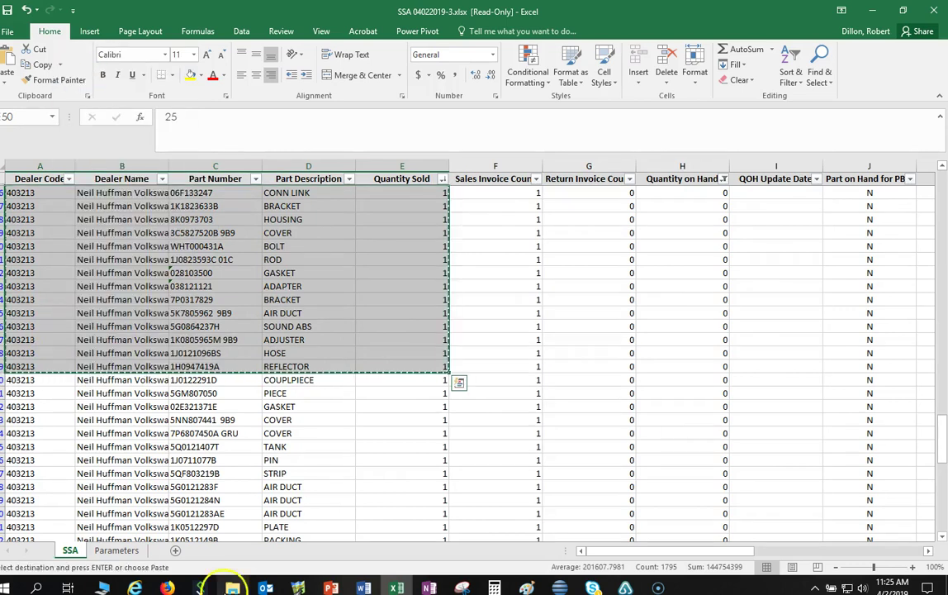
Step: Add a new worksheet, paste the copied part rows starting at cell A1, and check the pasted list
click(175, 550)
right_click(28, 188)
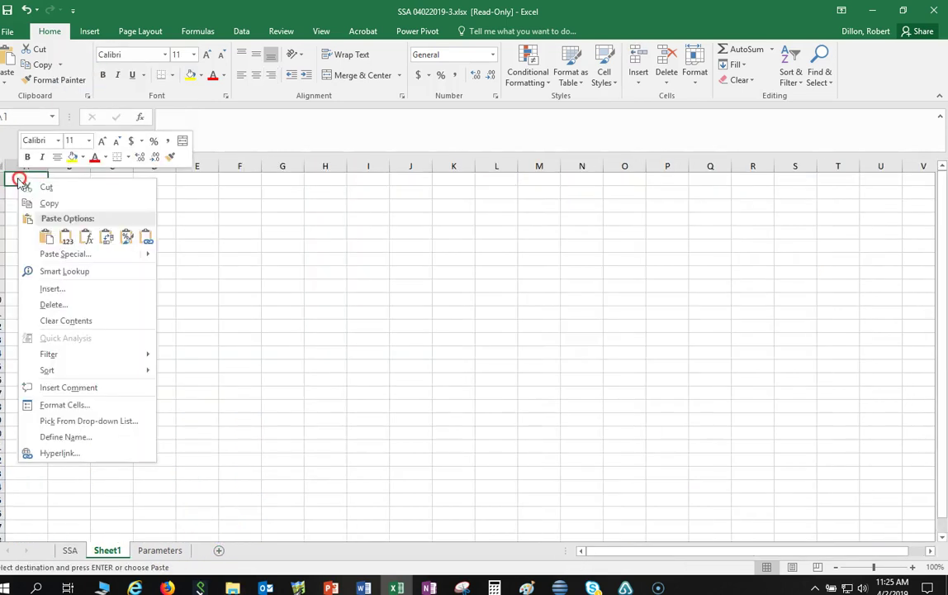
click(42, 238)
scroll(105, 285, down, 20)
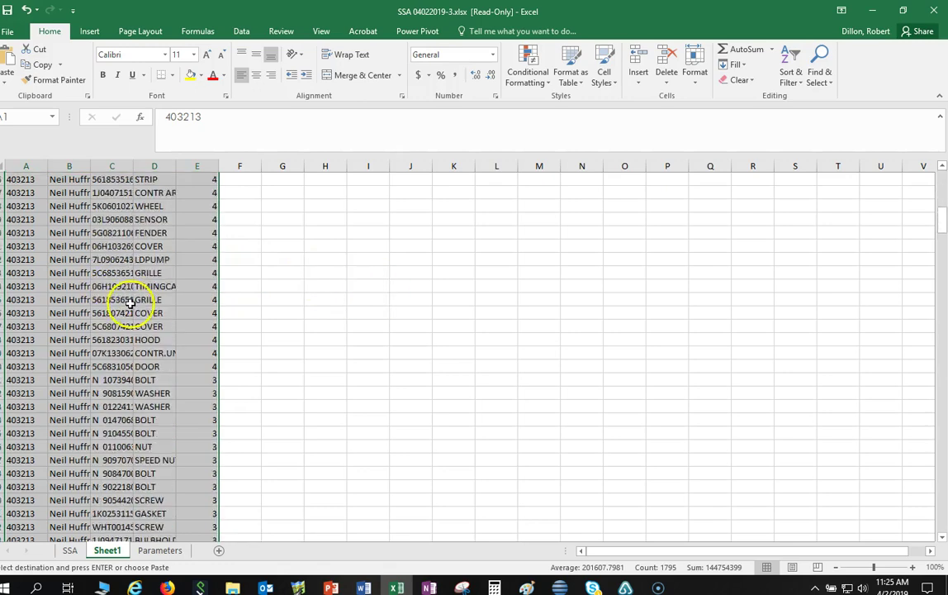
scroll(153, 314, down, 20)
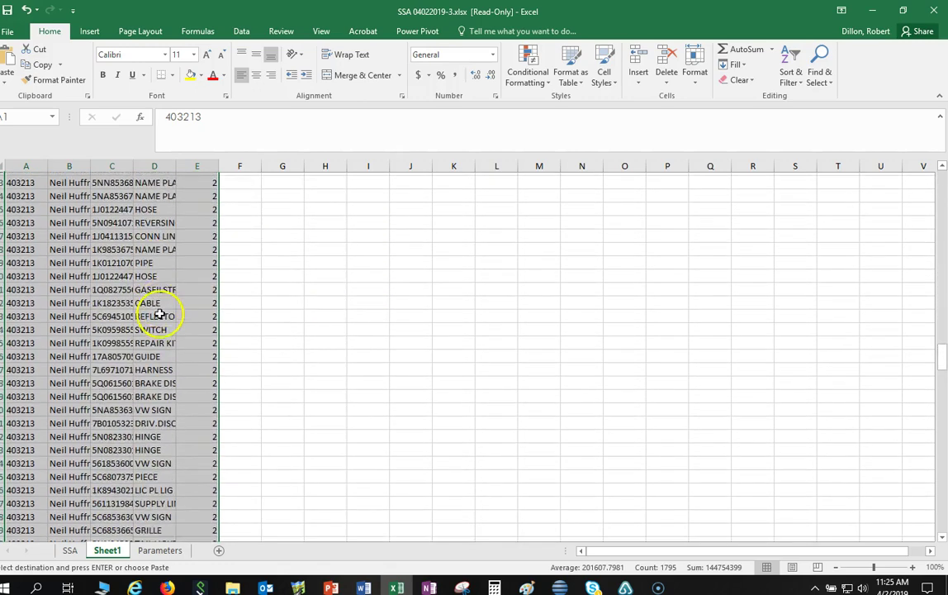
scroll(184, 318, down, 15)
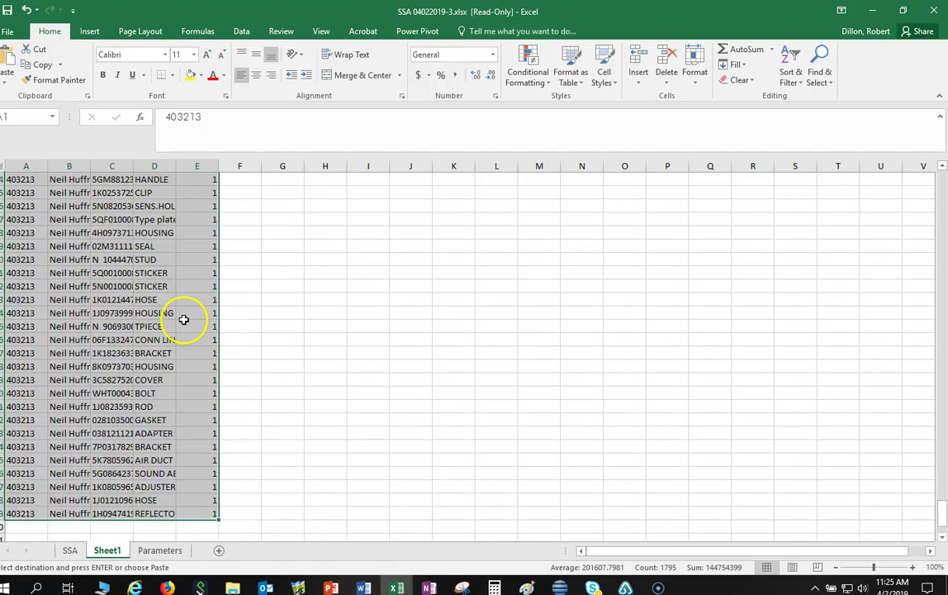
scroll(184, 321, up, 5)
scroll(115, 327, up, 2)
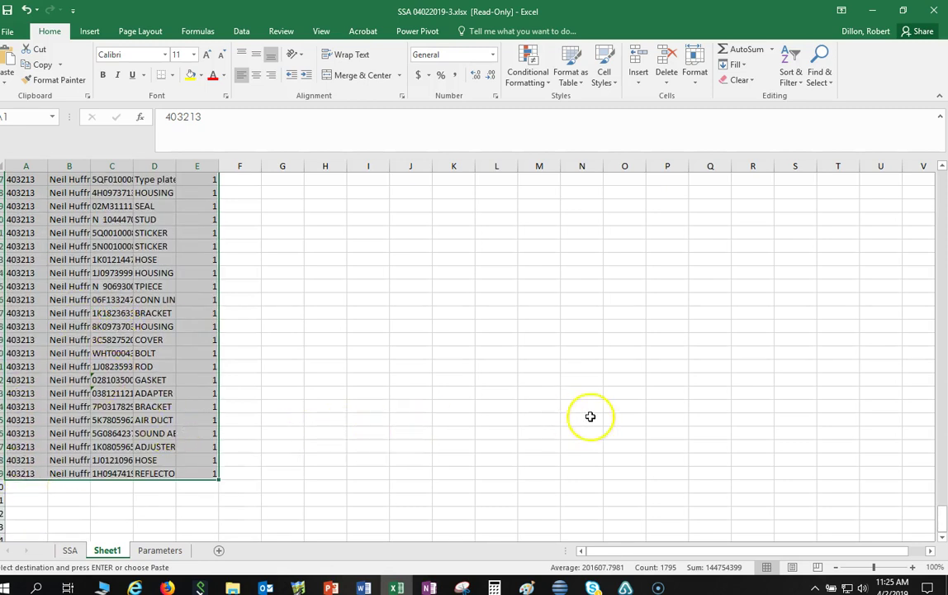
Step: Delete the Parameters and SSA worksheets so that only Sheet1 with the copied parts remains
click(156, 550)
right_click(156, 551)
click(191, 411)
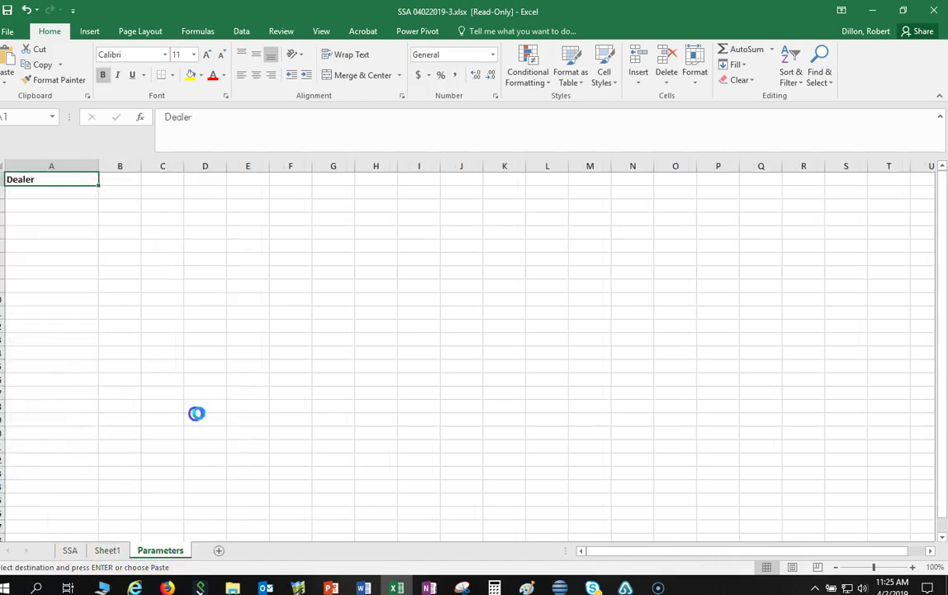
click(446, 334)
click(70, 550)
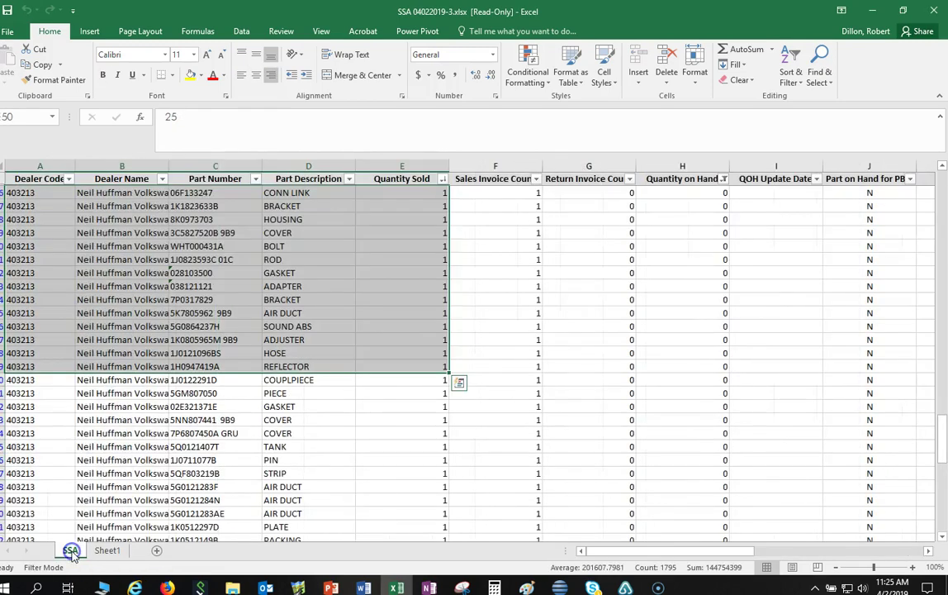
right_click(70, 550)
click(104, 411)
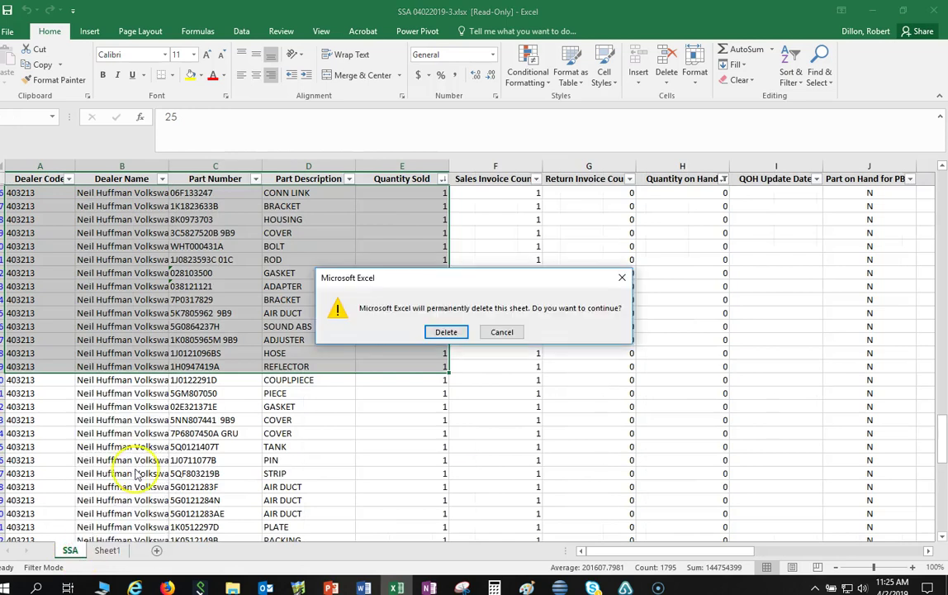
click(439, 338)
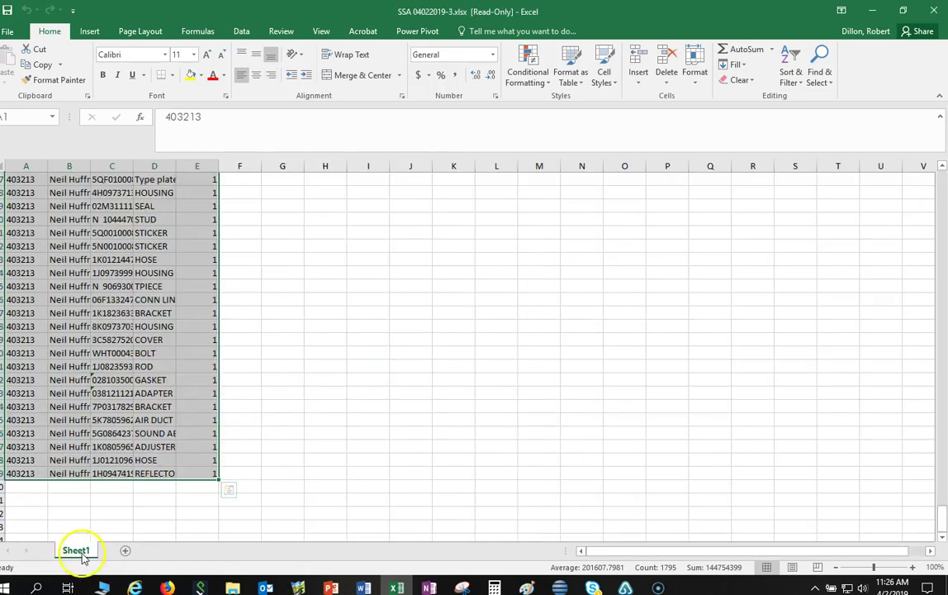
Step: Delete the Dealer Code, Dealer Name, Part Description and Quantity Sold columns, keeping only the part numbers in column A
drag(36, 165, 73, 208)
right_click(73, 207)
click(108, 314)
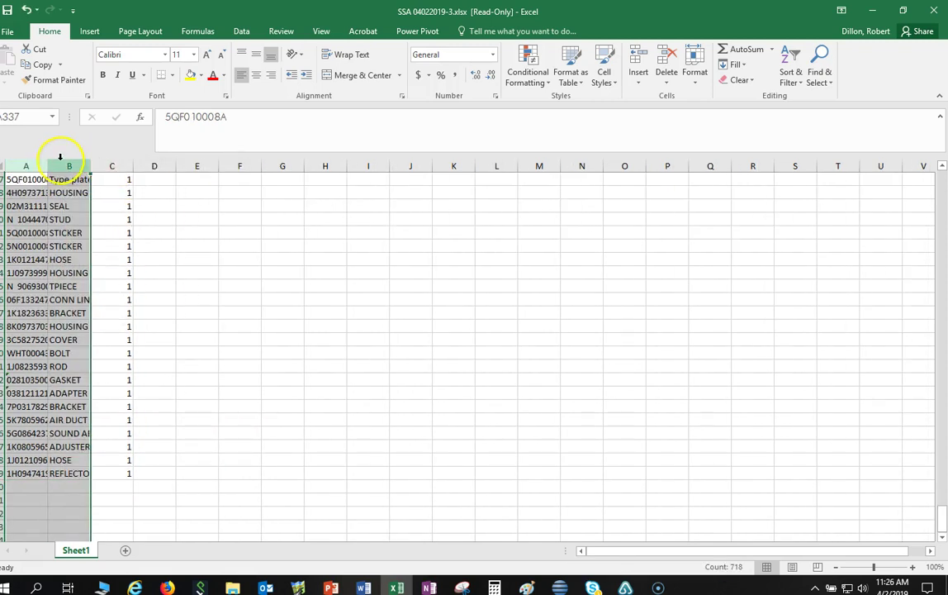
drag(66, 165, 112, 166)
right_click(100, 208)
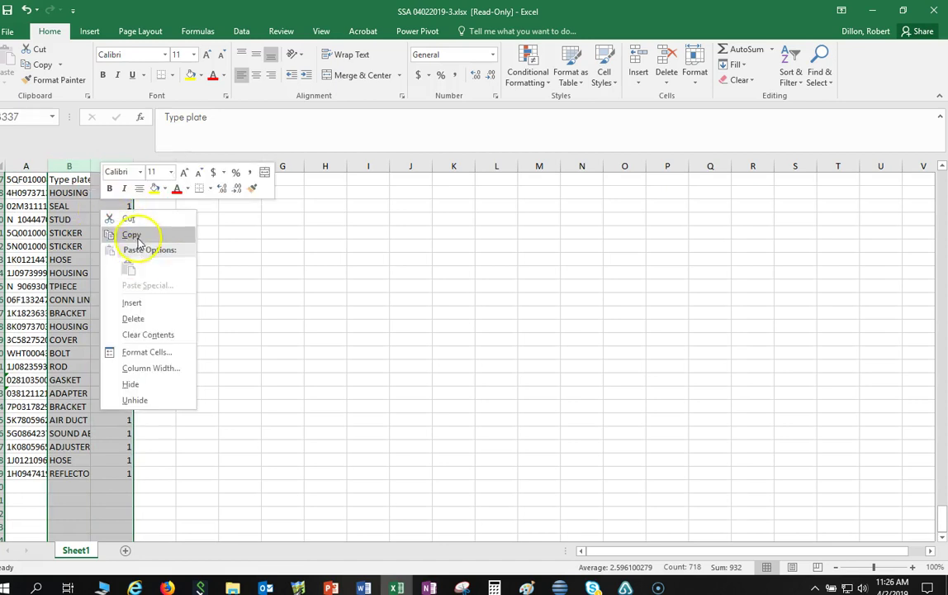
click(133, 318)
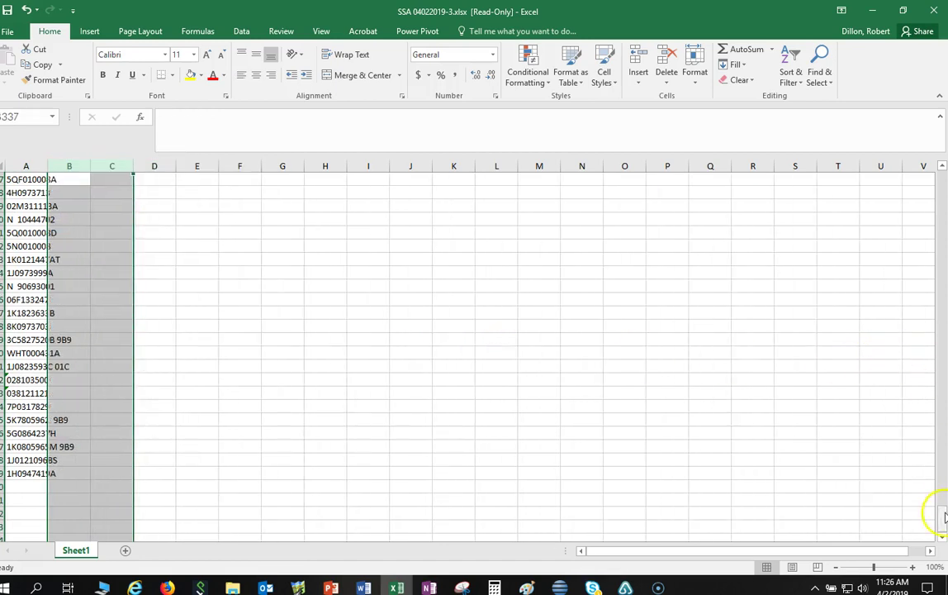
Step: Widen column A to fit the part numbers, enter 1 in cell B1 and fill it down beside every part
drag(944, 516, 941, 186)
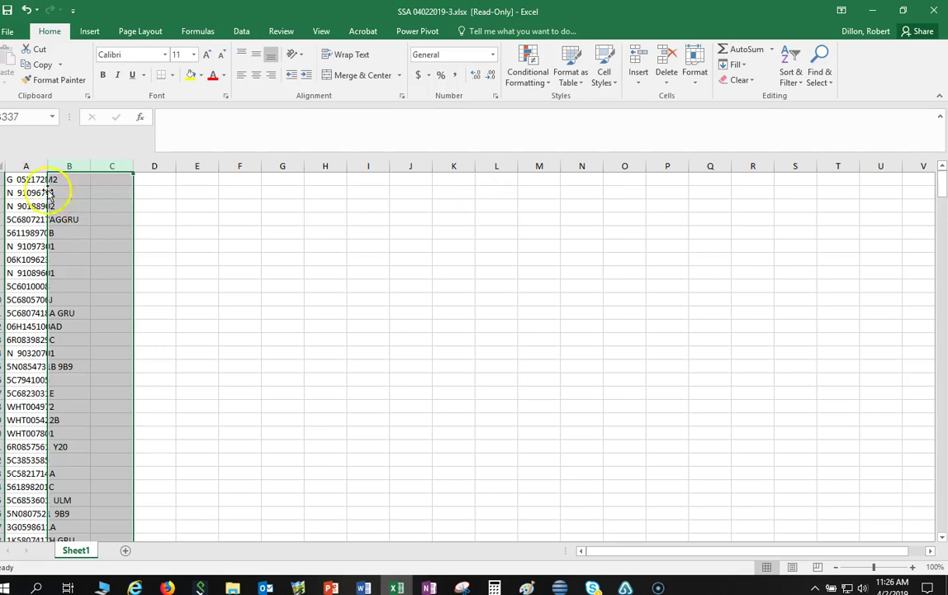
key(Delete)
click(69, 179)
drag(47, 166, 87, 171)
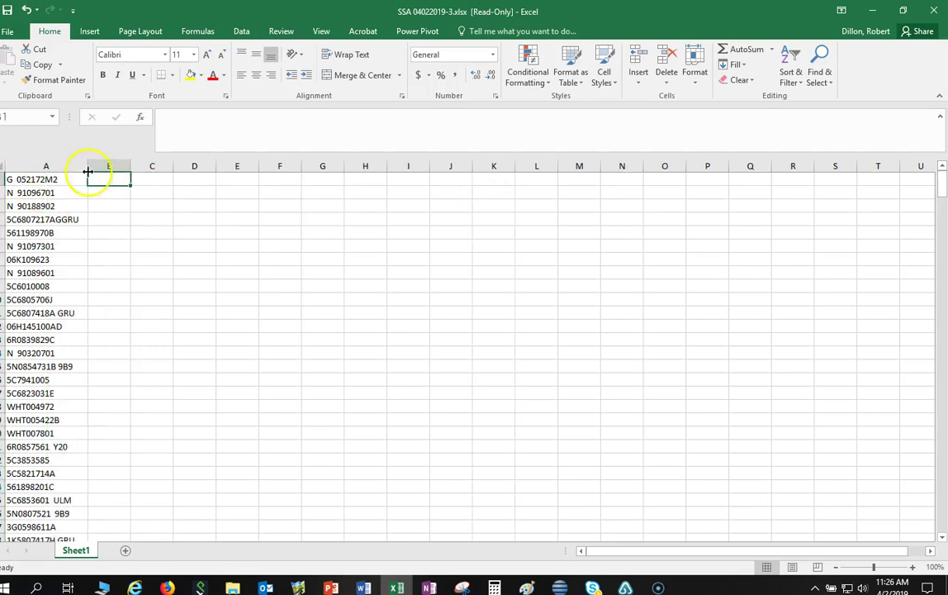
text(1)
key(Return)
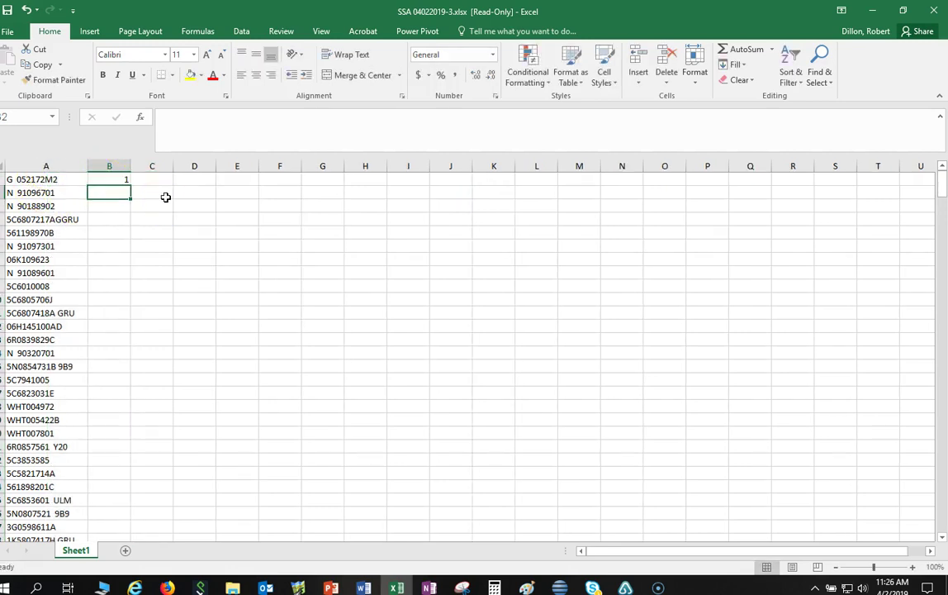
click(111, 179)
double_click(130, 186)
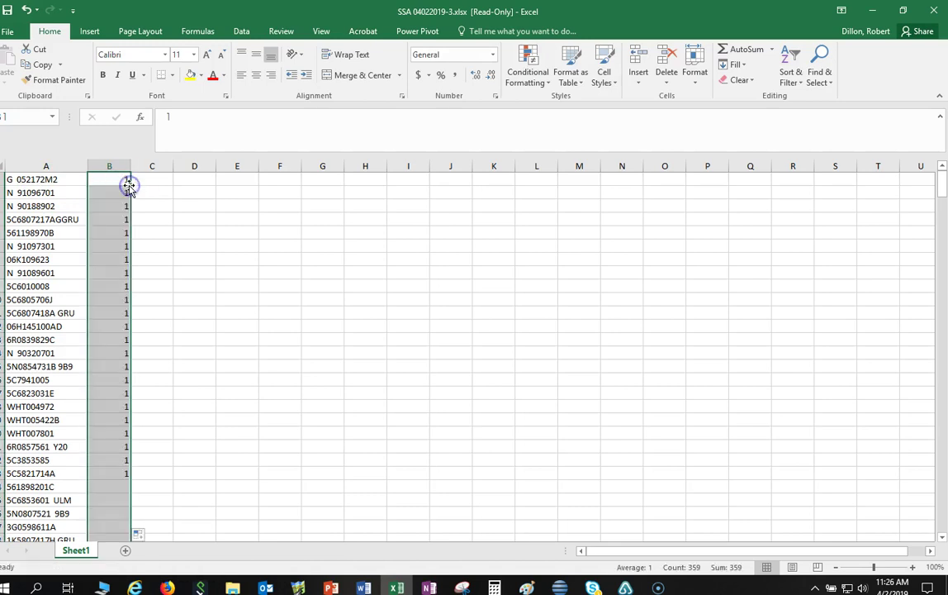
Step: Save the workbook as Copy of SSA 04022019-3 in CSV (Comma delimited) format in the Temp Save folder, keeping that format
click(7, 32)
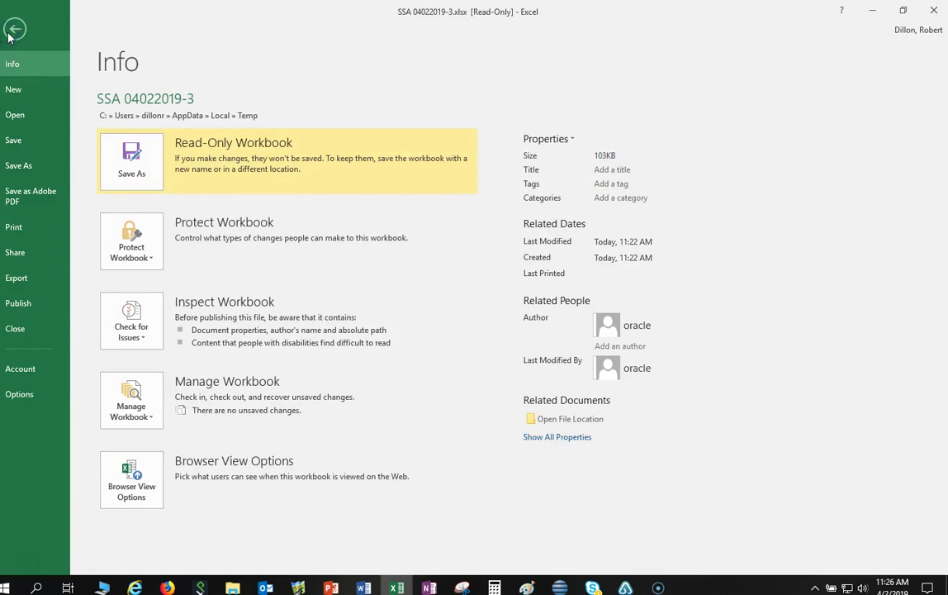
click(136, 157)
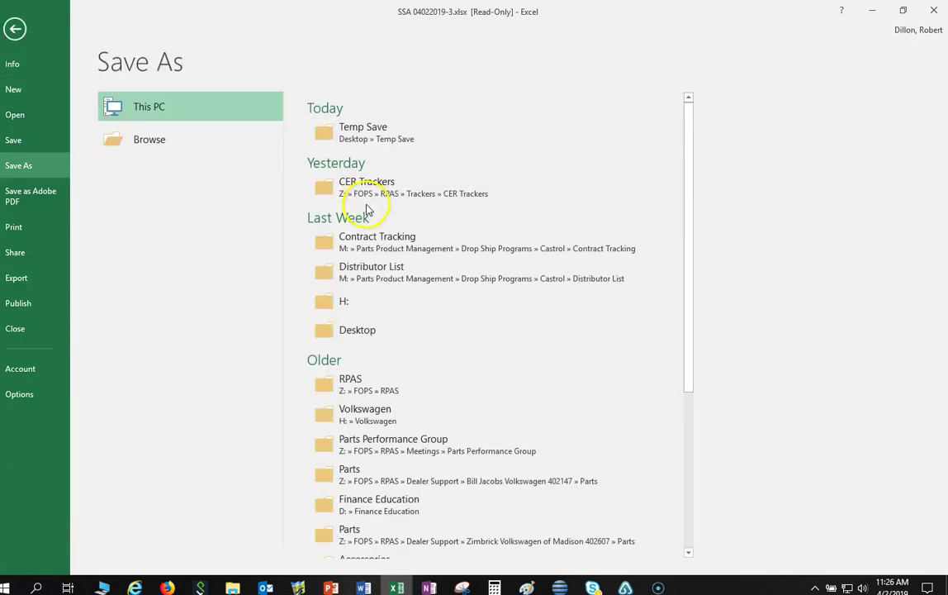
click(377, 135)
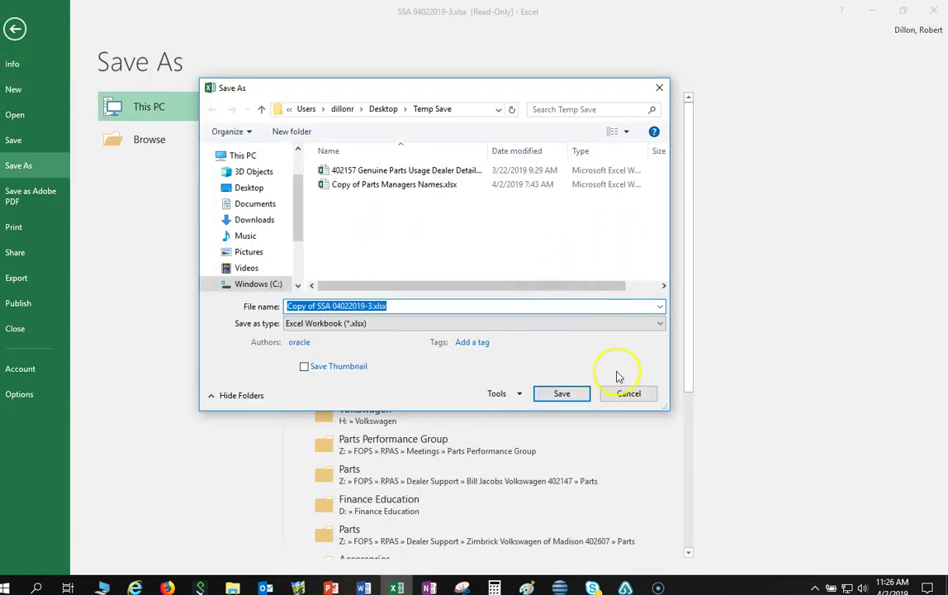
click(662, 323)
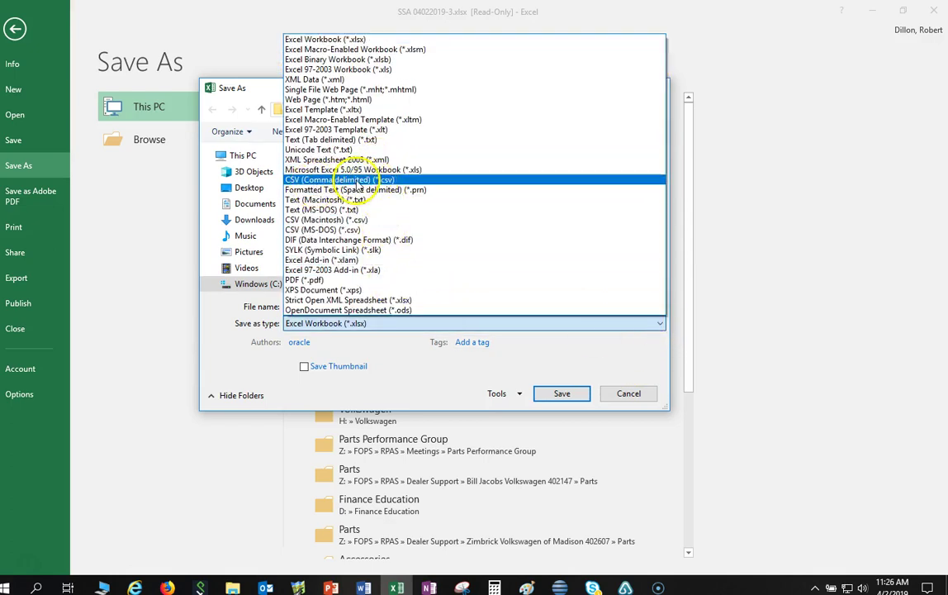
click(357, 182)
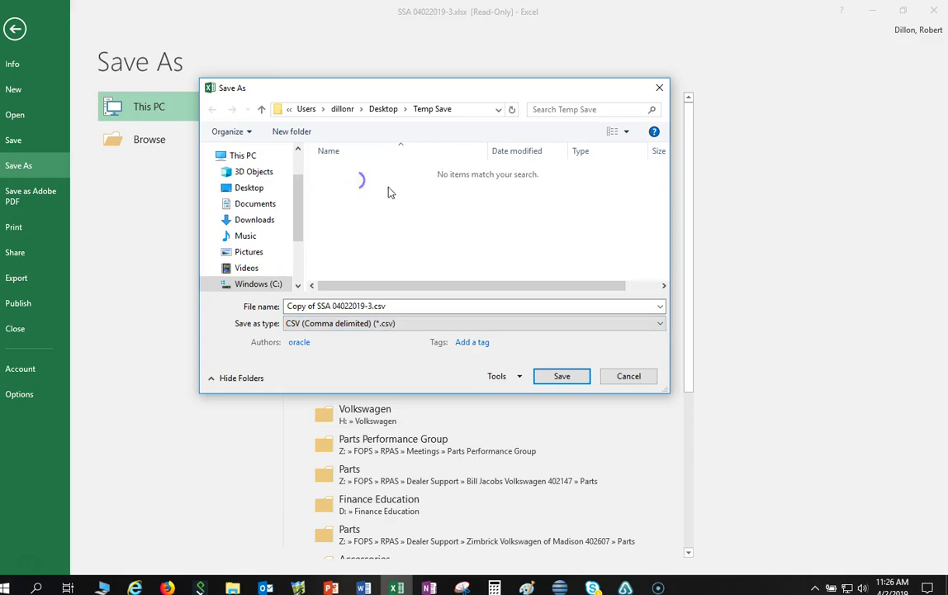
click(563, 377)
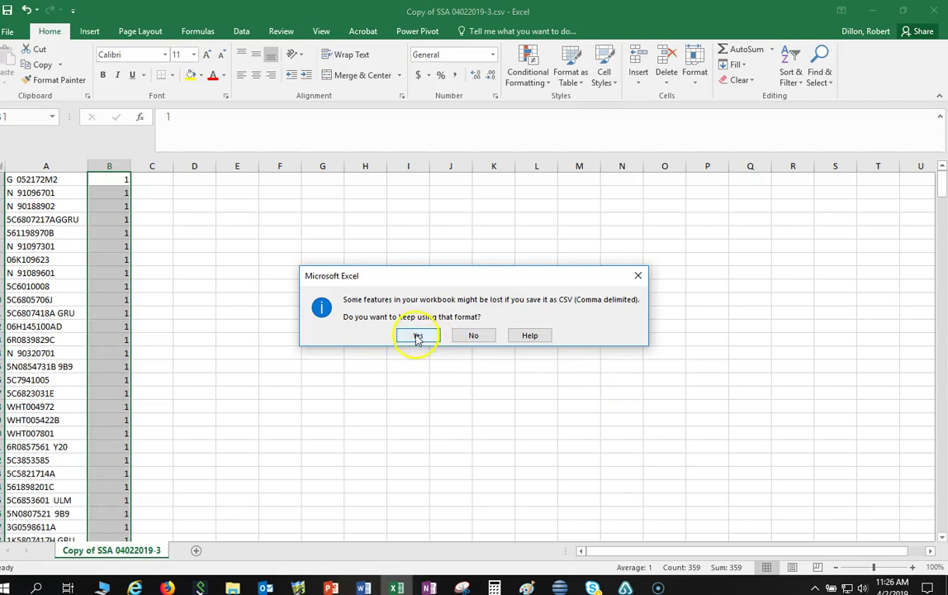
click(418, 337)
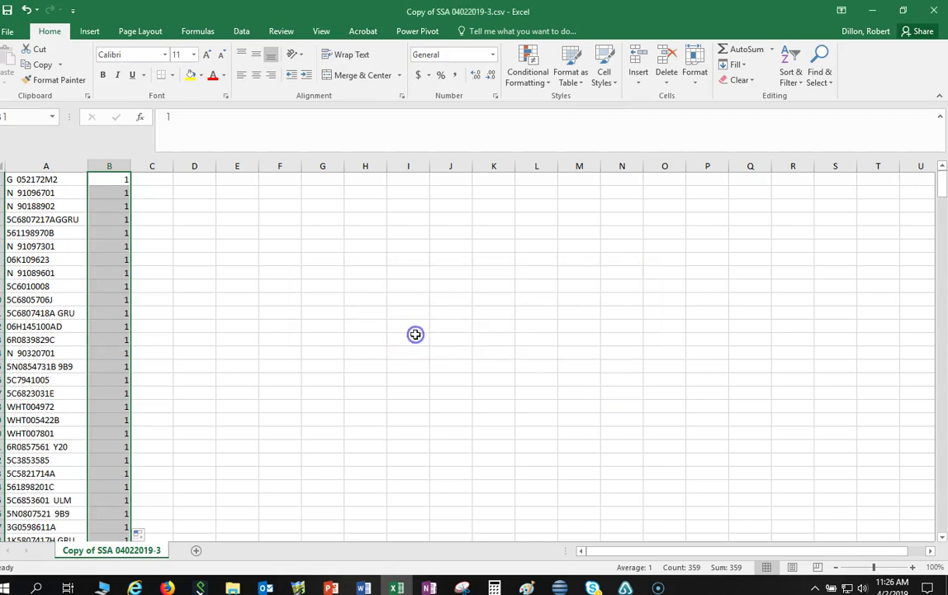
Step: Close the CSV file, saving it over Copy of SSA 04022019-3.csv in the Temp Save folder and keeping the CSV format
click(932, 11)
click(412, 311)
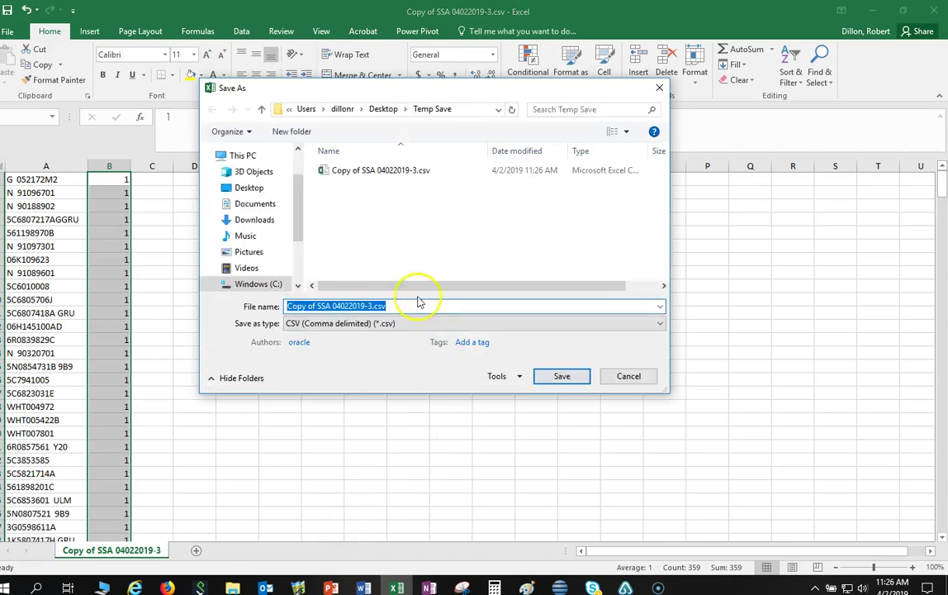
click(575, 377)
click(502, 296)
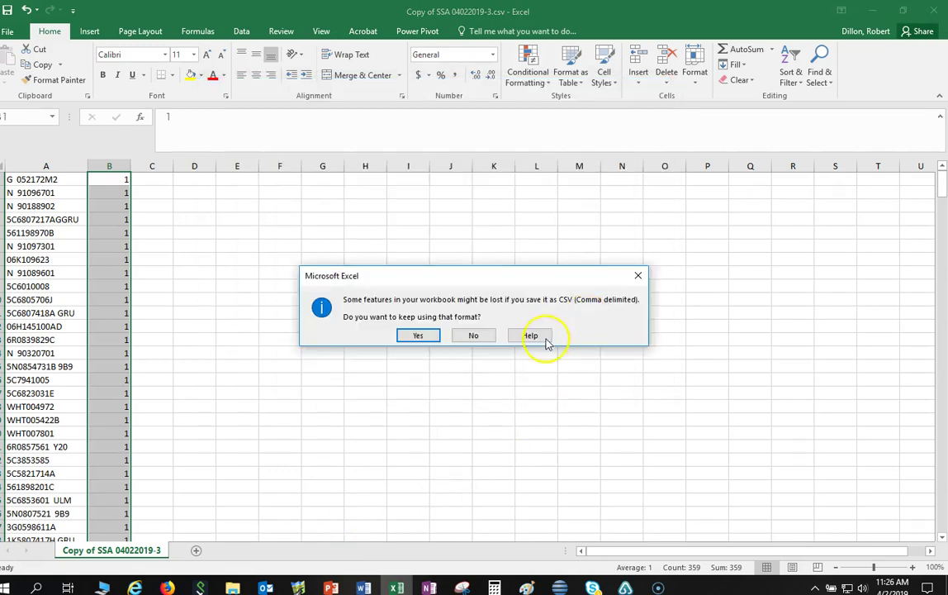
click(453, 339)
key(alt+Tab)
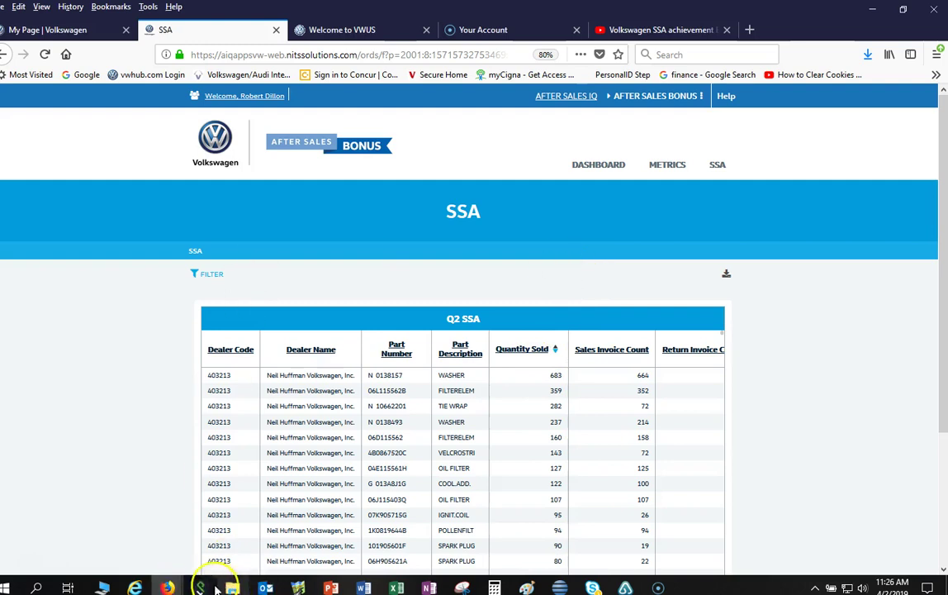
Step: Switch to Firefox and bring up the Parts On Command home page
click(167, 586)
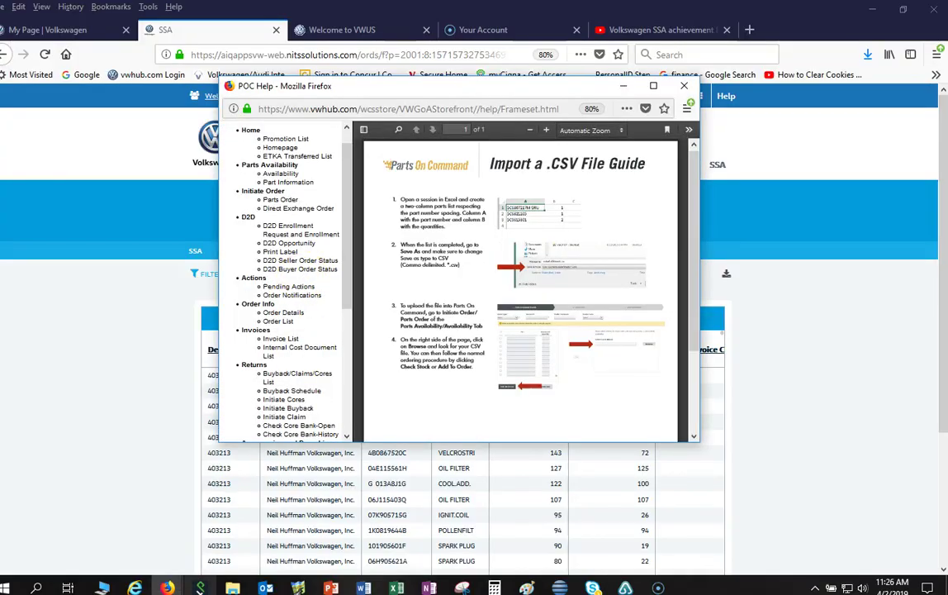
mouse_move(169, 588)
click(127, 412)
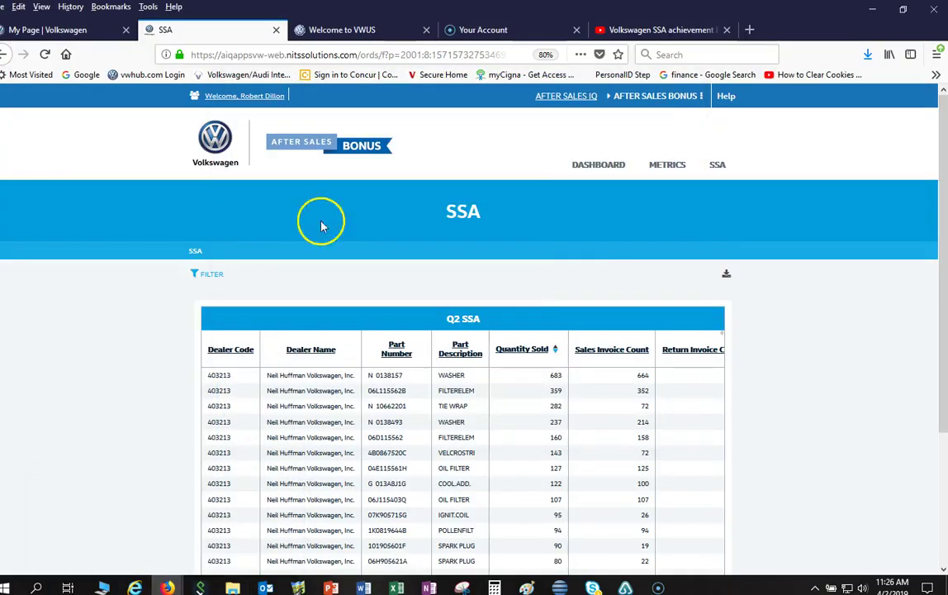
click(328, 30)
scroll(132, 429, down, 6)
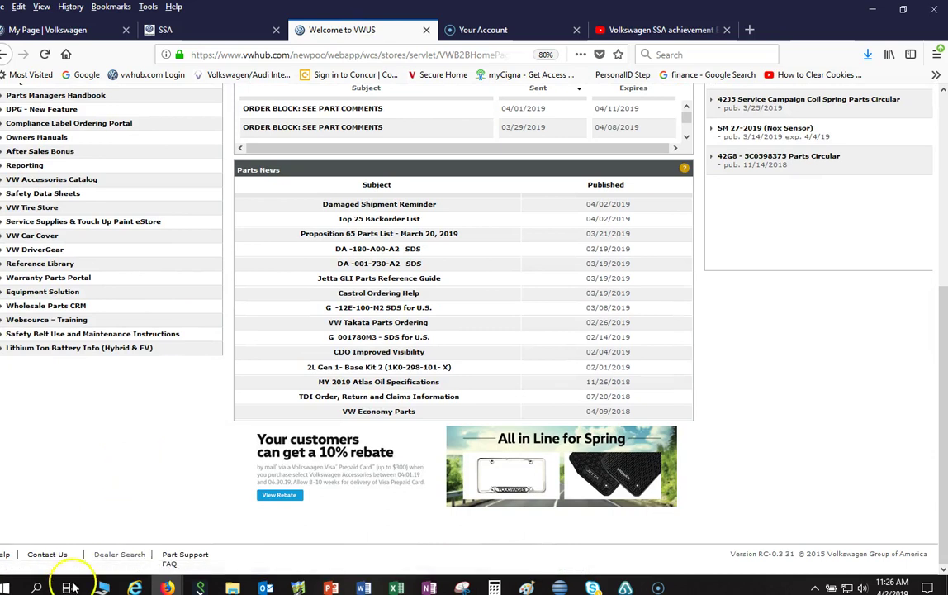
scroll(16, 496, up, 8)
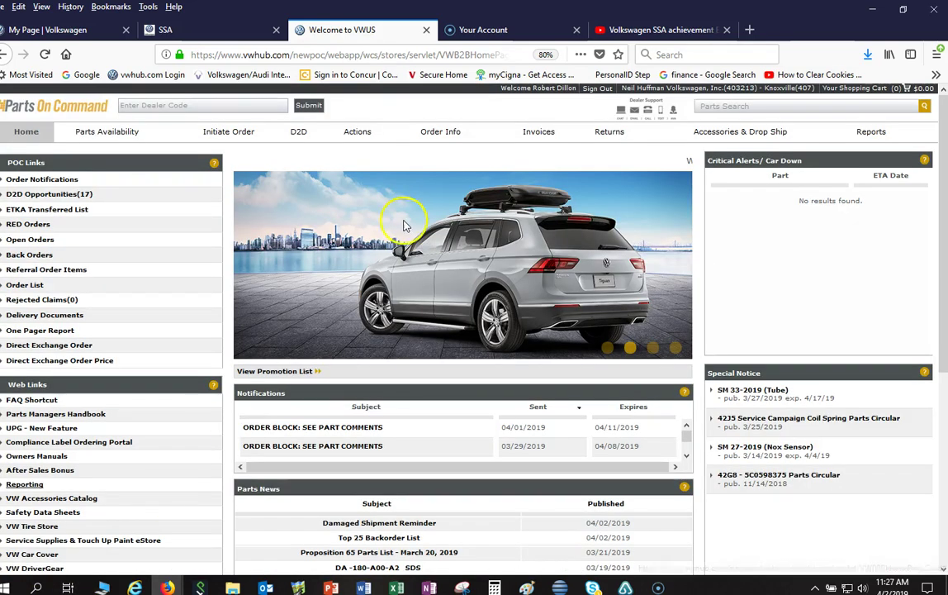
Step: Open the Import CSV Guide from the Job Aids in the POC Help window, enlarge it to read the instructions, and dismiss it
mouse_move(185, 583)
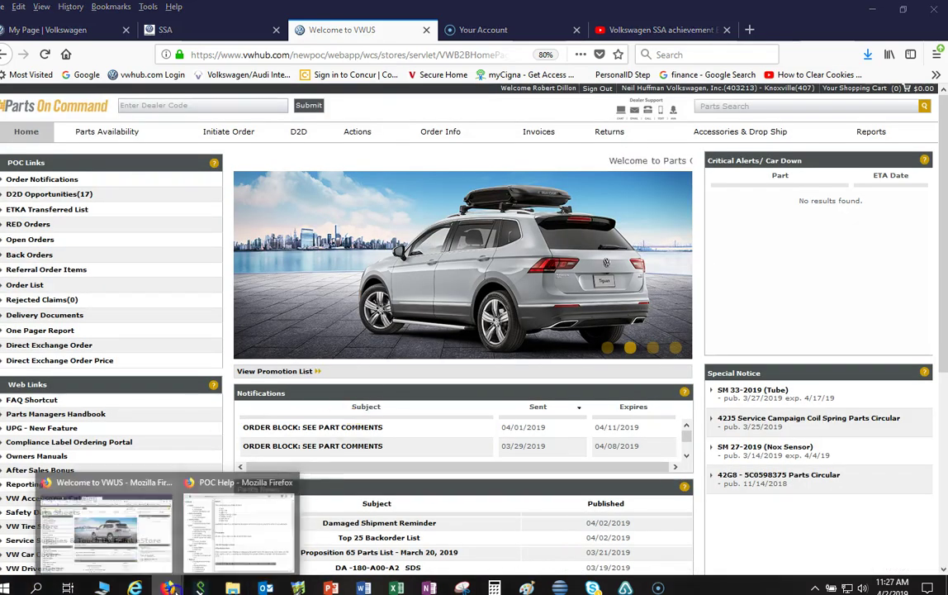
click(247, 520)
scroll(476, 233, down, 10)
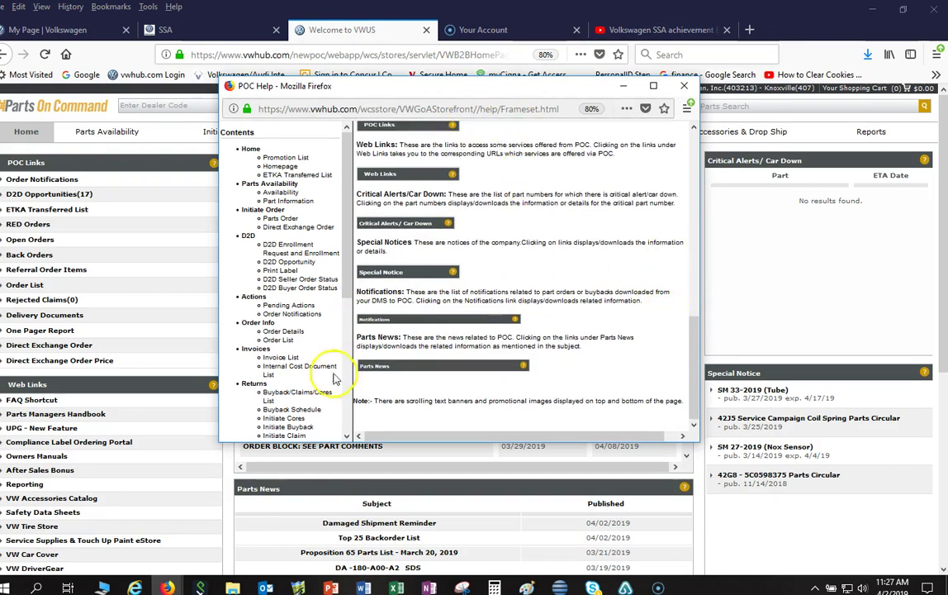
scroll(256, 272, down, 6)
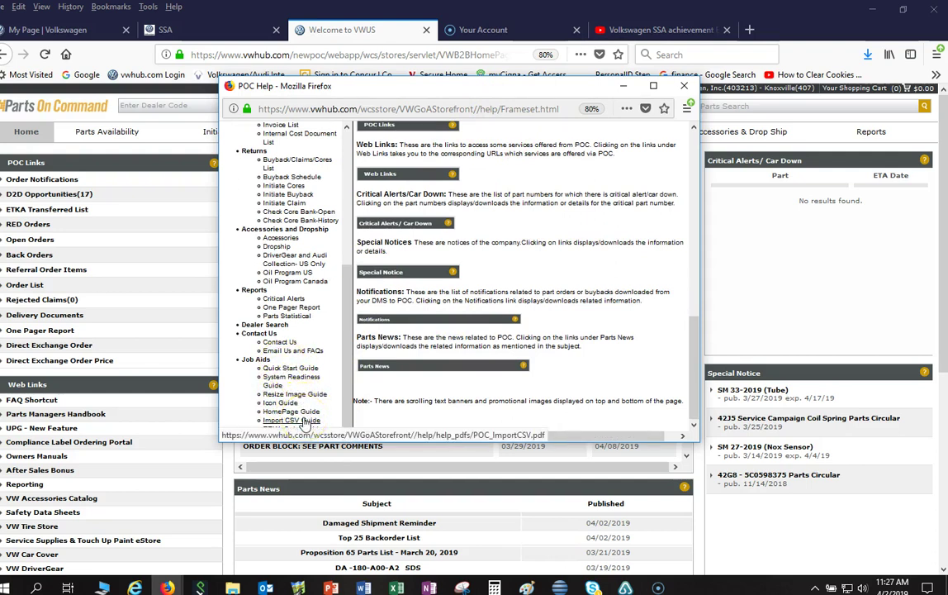
click(304, 421)
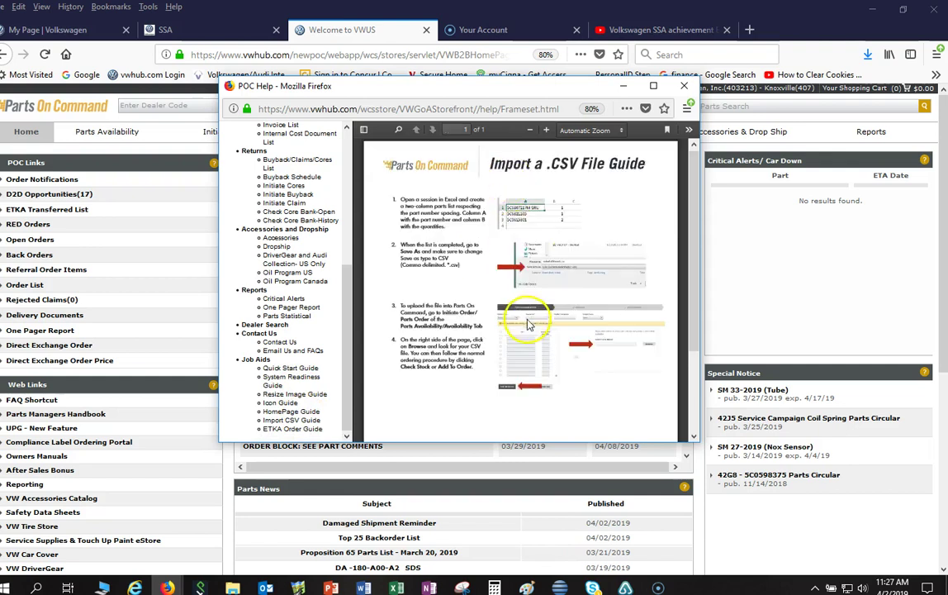
click(654, 89)
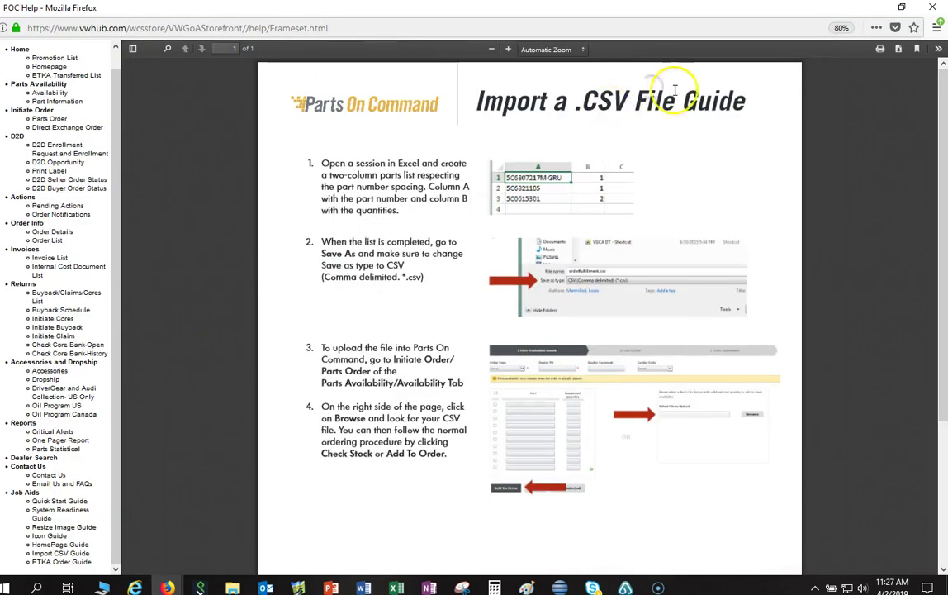
click(800, 10)
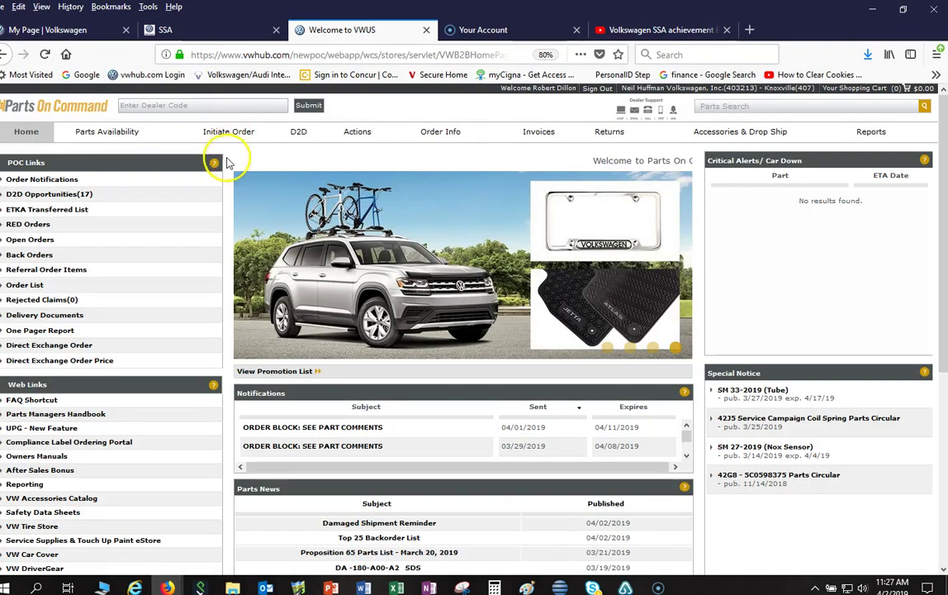
Step: In Parts Availability, select Copy of SSA 04022019-3.csv from the Temp Save folder for upload and check the availability of its parts
click(108, 131)
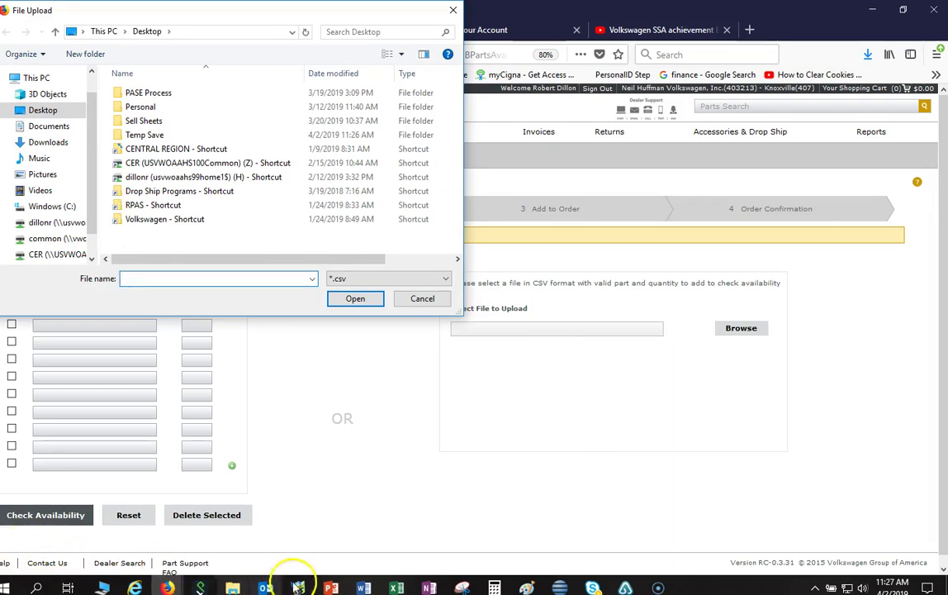
click(659, 586)
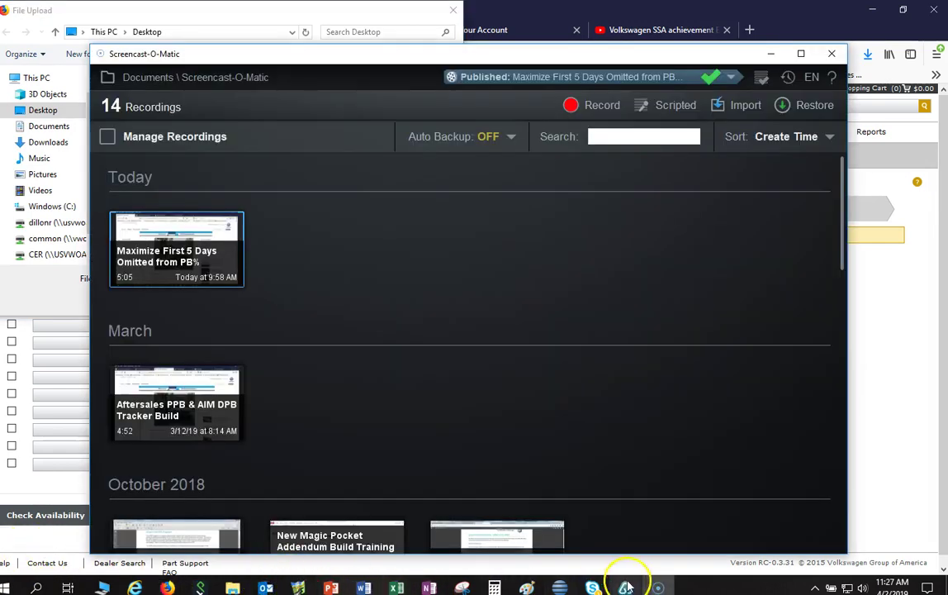
click(659, 582)
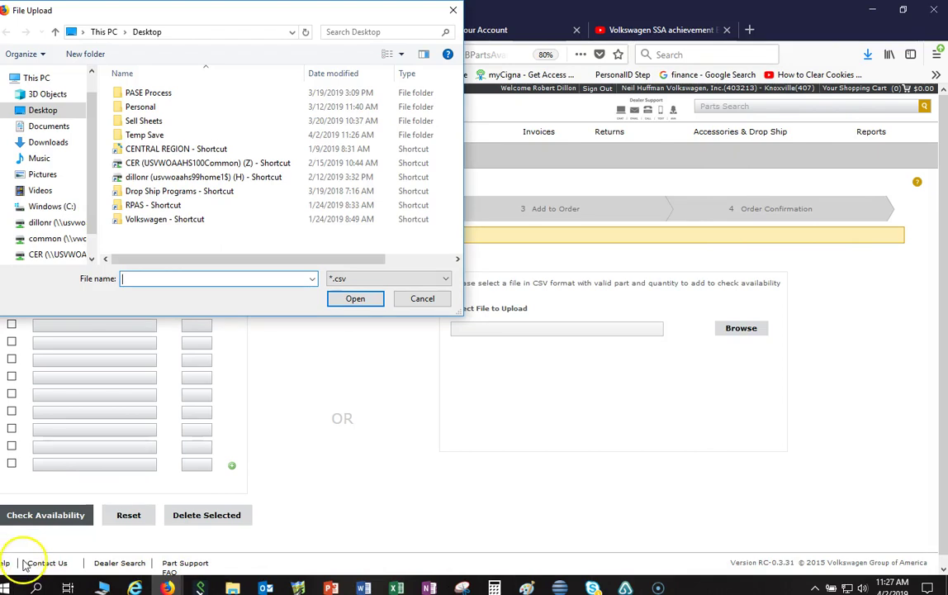
double_click(163, 136)
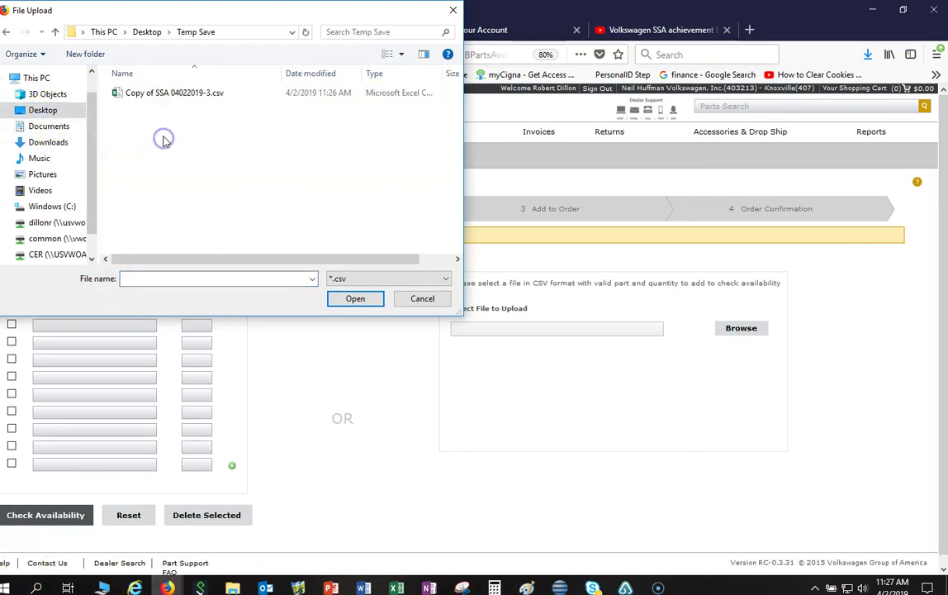
double_click(180, 94)
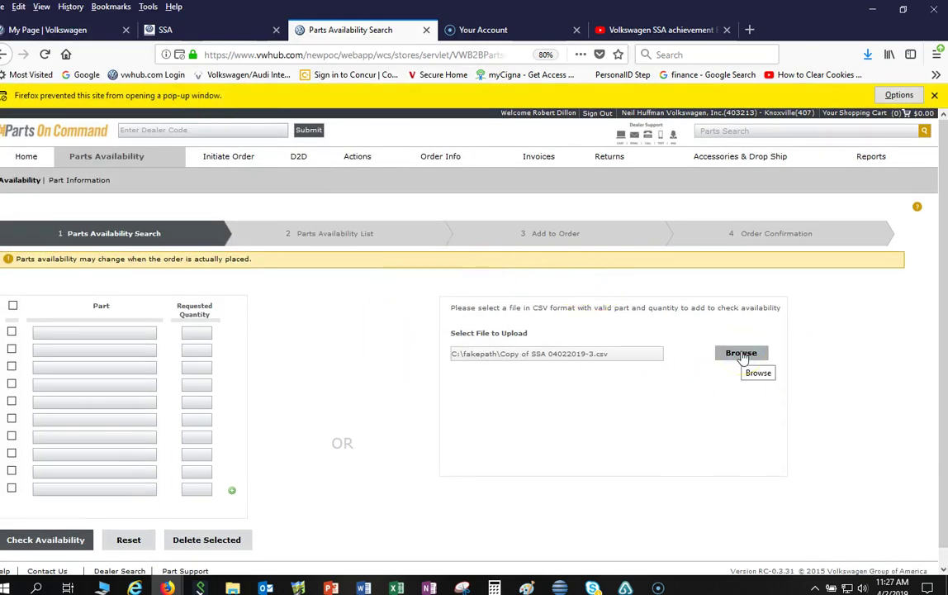
click(65, 540)
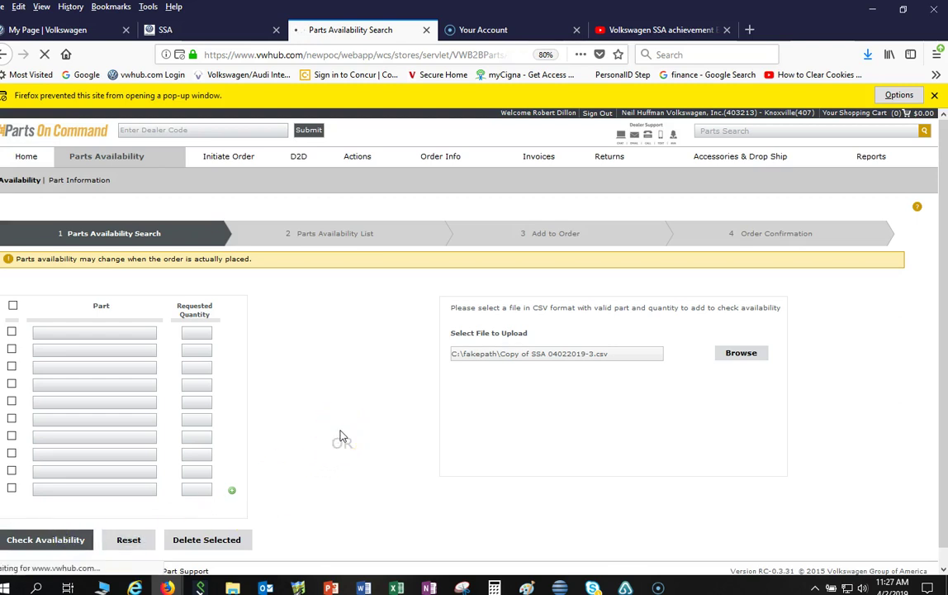
click(280, 357)
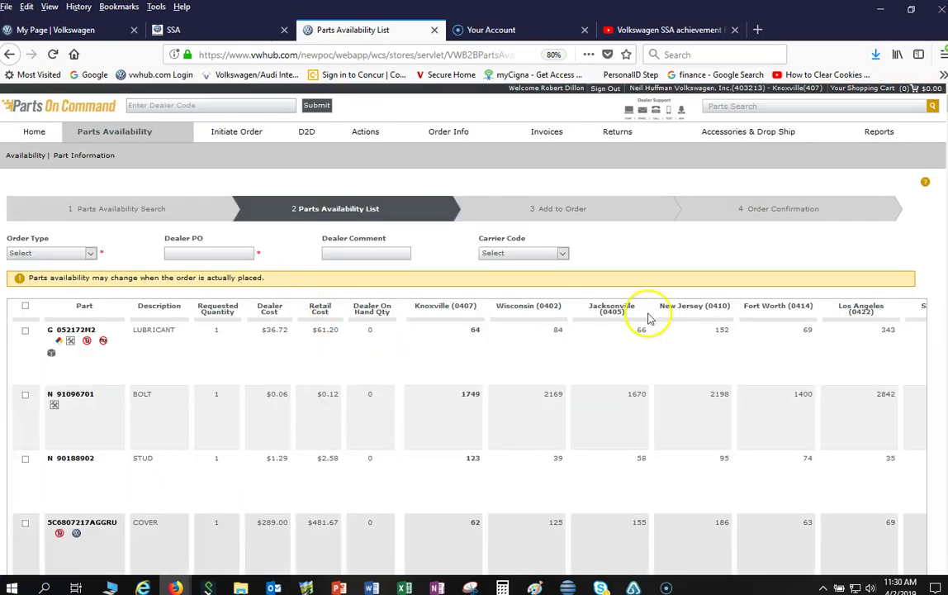
Step: Examine the parts availability list for requested quantities, dealer costs, dealer on-hand quantities and stock at each depot
scroll(754, 296, down, 15)
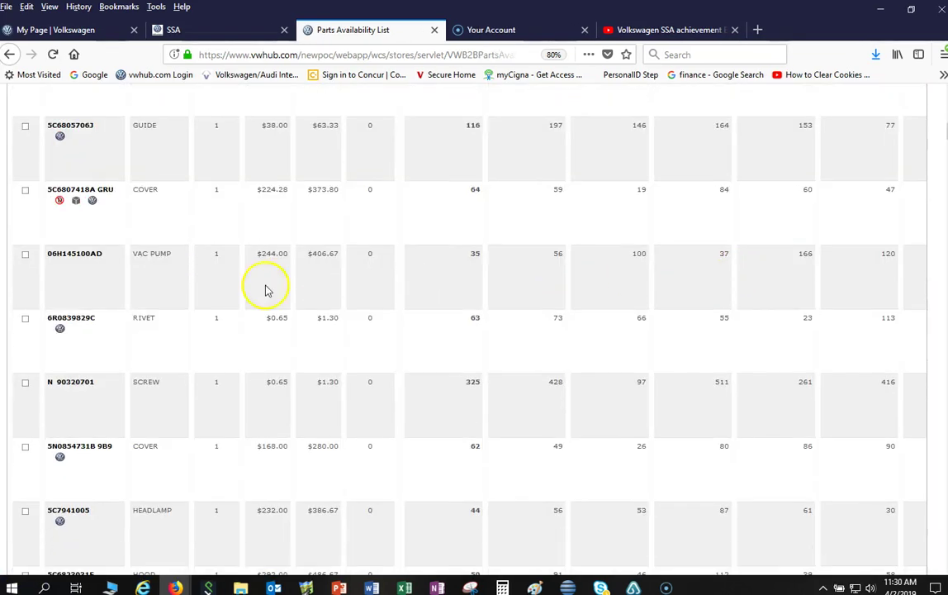
scroll(223, 306, down, 5)
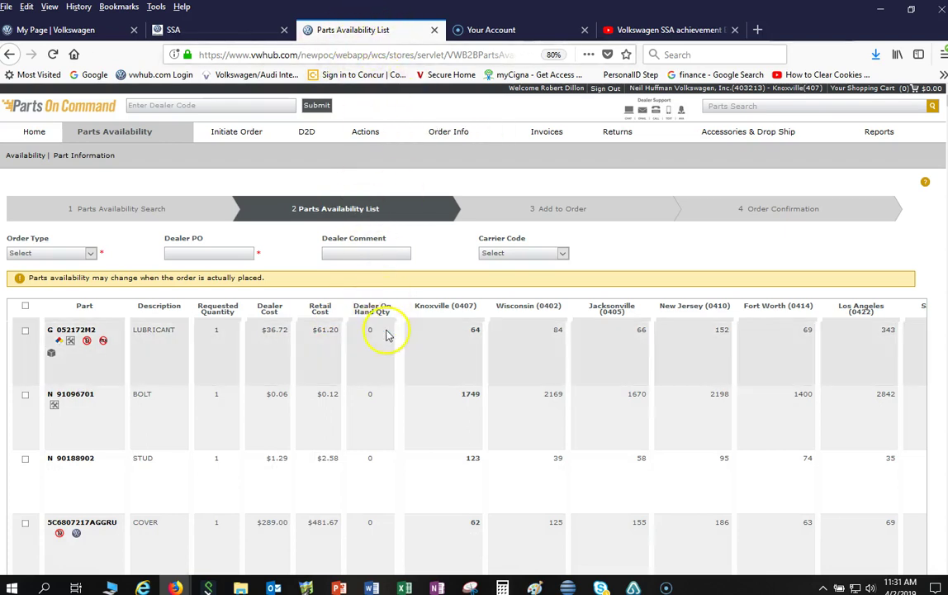
scroll(211, 382, down, 3)
scroll(210, 382, down, 8)
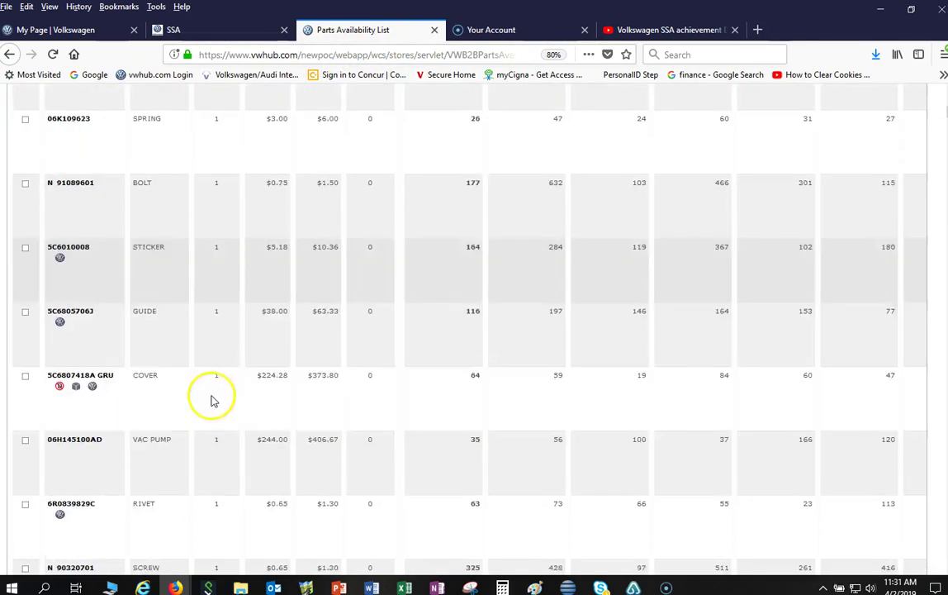
scroll(211, 398, up, 4)
scroll(211, 402, up, 10)
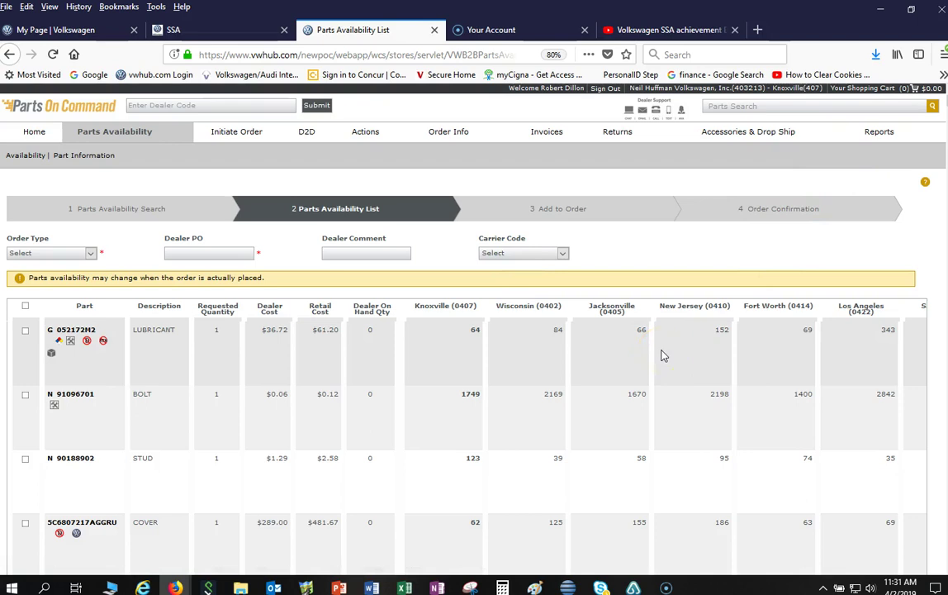
Step: Switch to the After Sales Bonus SSA page and open the Parts Breadth Report
click(247, 30)
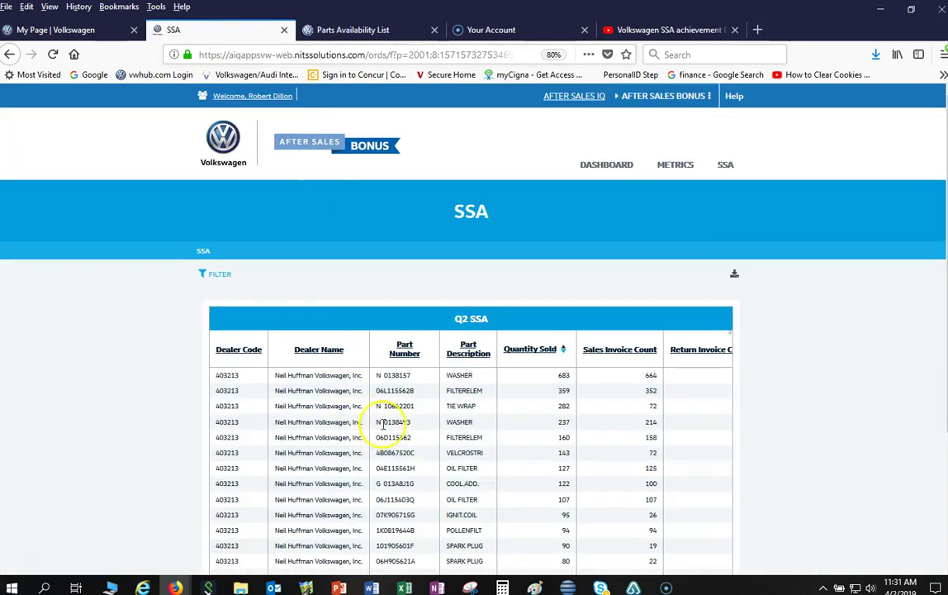
mouse_move(726, 168)
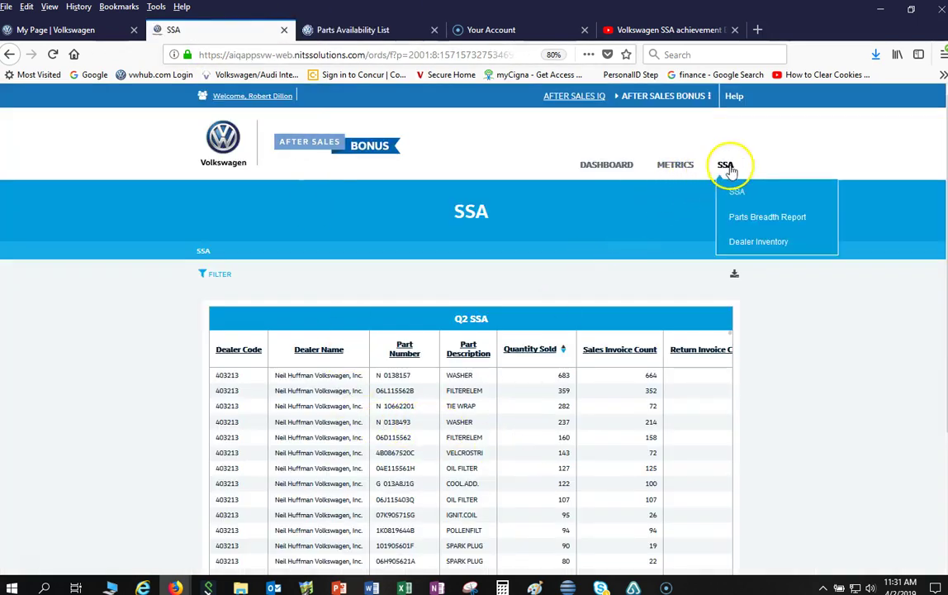
click(745, 223)
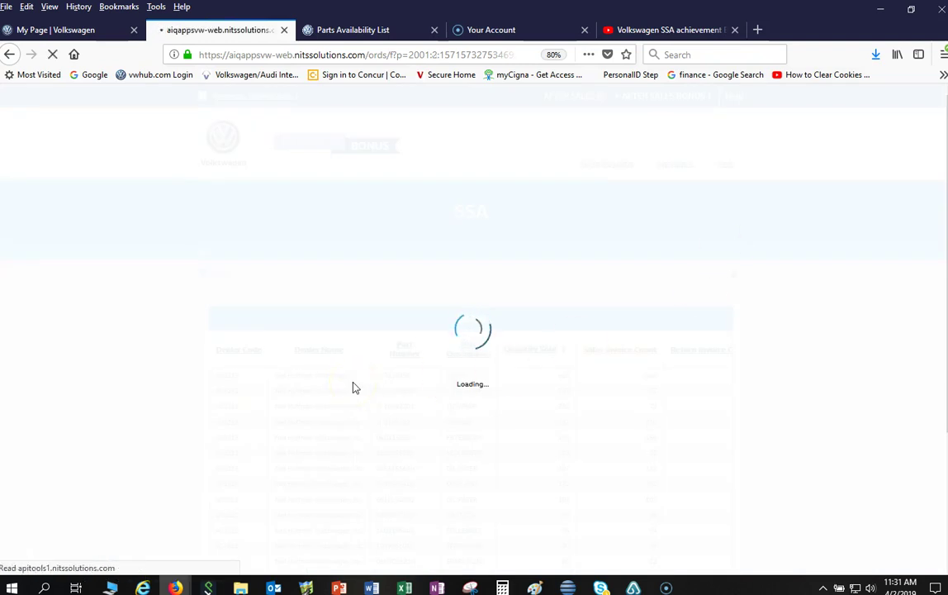